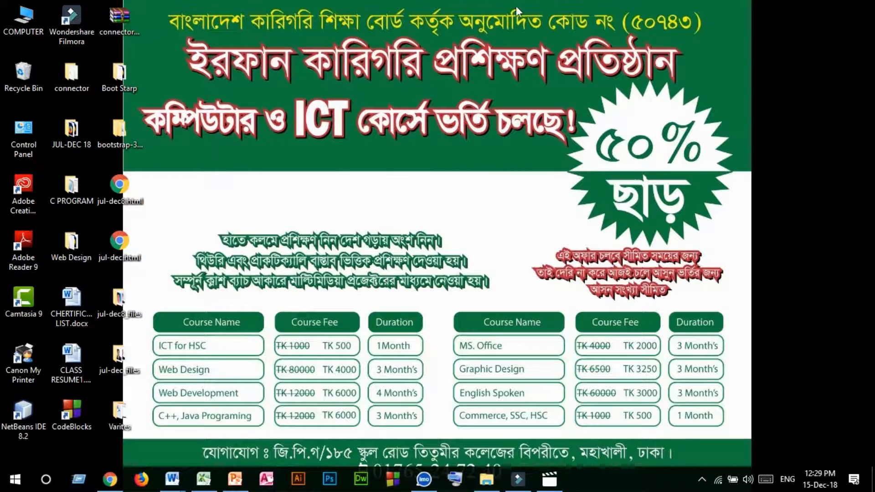
Step: Switch to the open Book2 workbook in Excel and look over the common function list and the student marks table
mouse_move(215, 482)
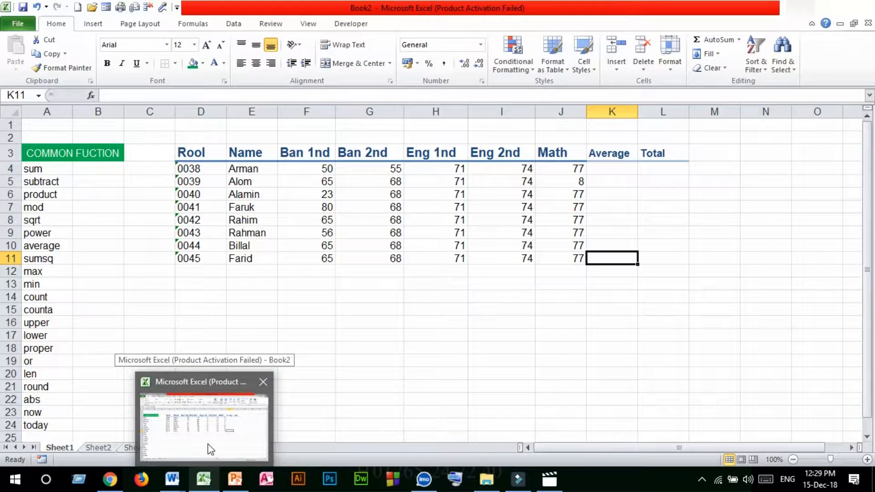
click(209, 446)
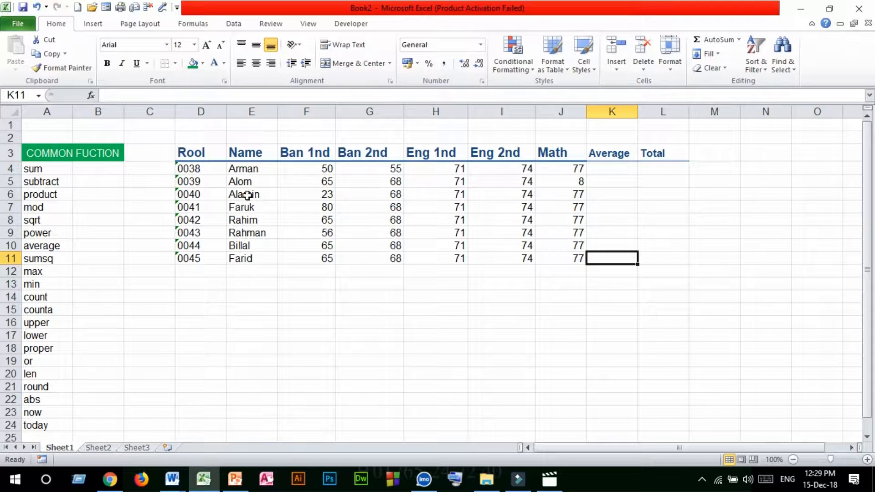
drag(182, 150, 605, 261)
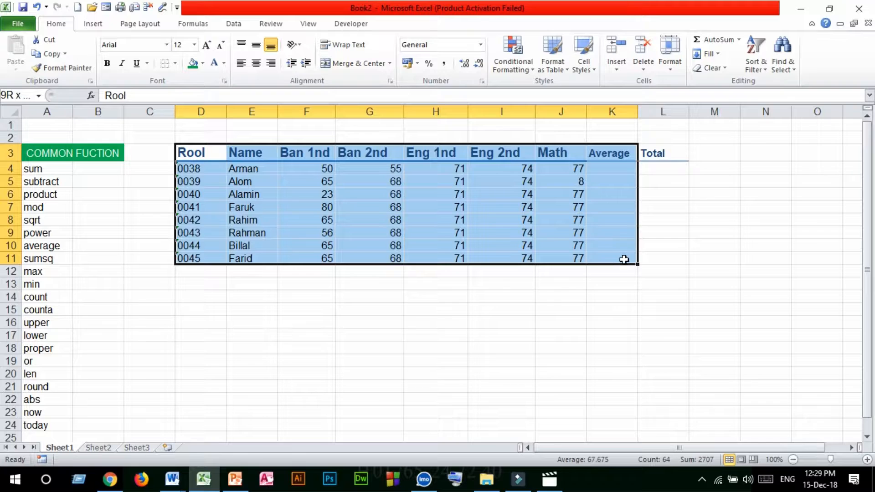
click(306, 246)
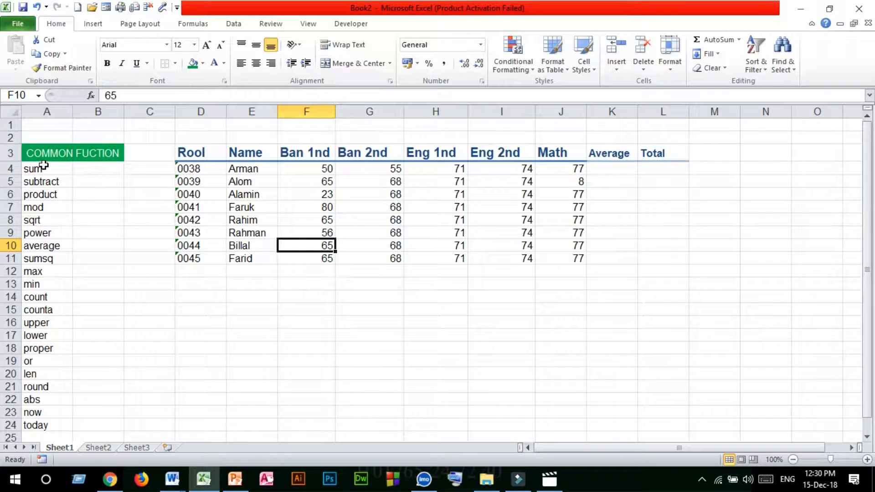
drag(44, 165, 49, 425)
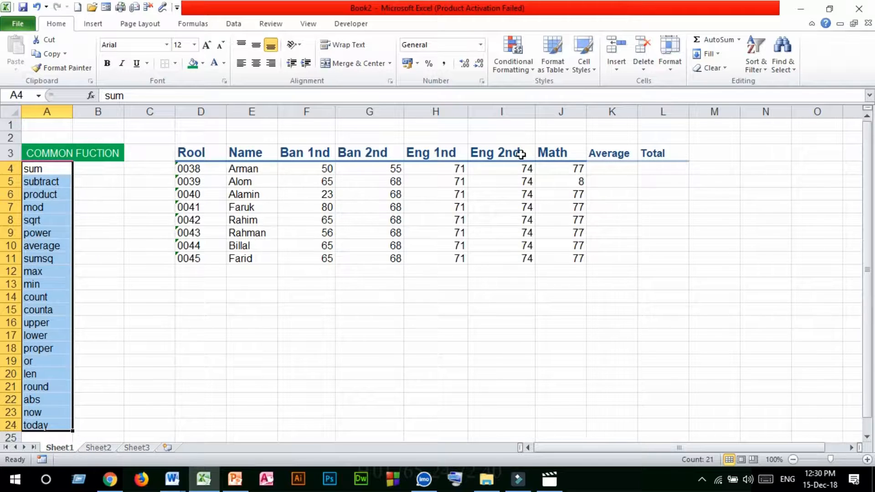
drag(187, 154, 646, 259)
click(465, 284)
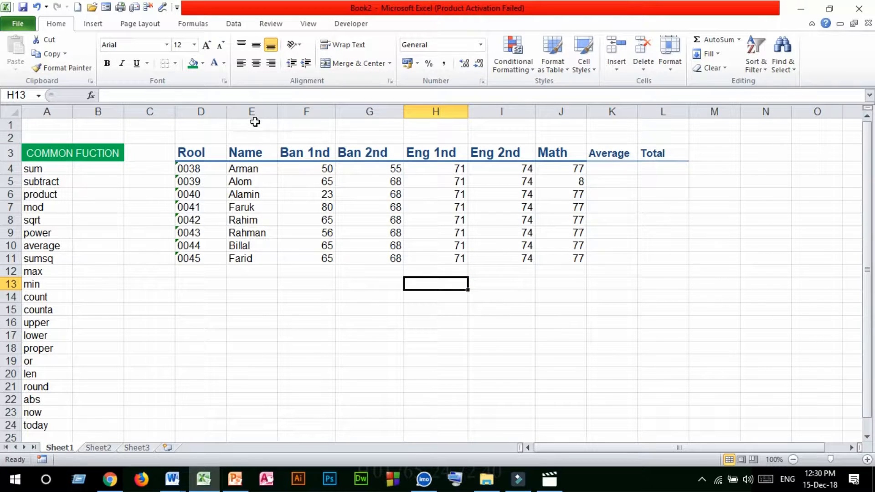
Step: Merge and center the cells D1:L2 above the marks table and enter the title SUM FUCTION
drag(202, 125, 659, 135)
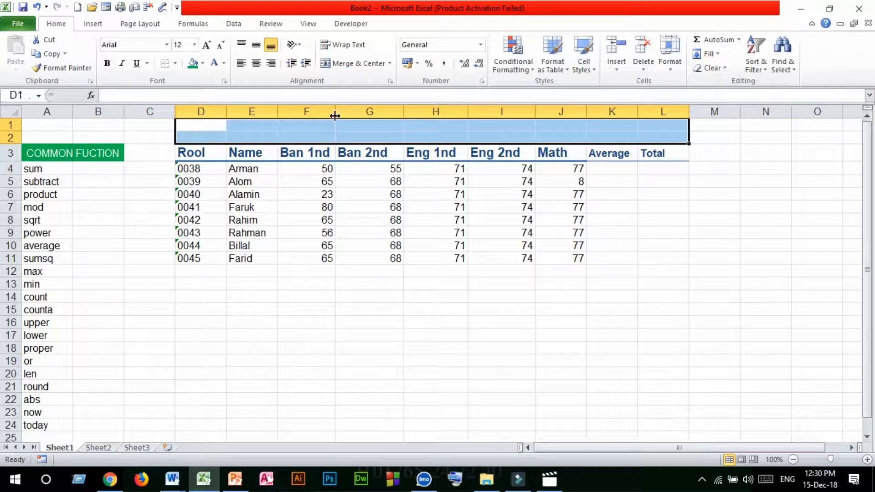
click(346, 63)
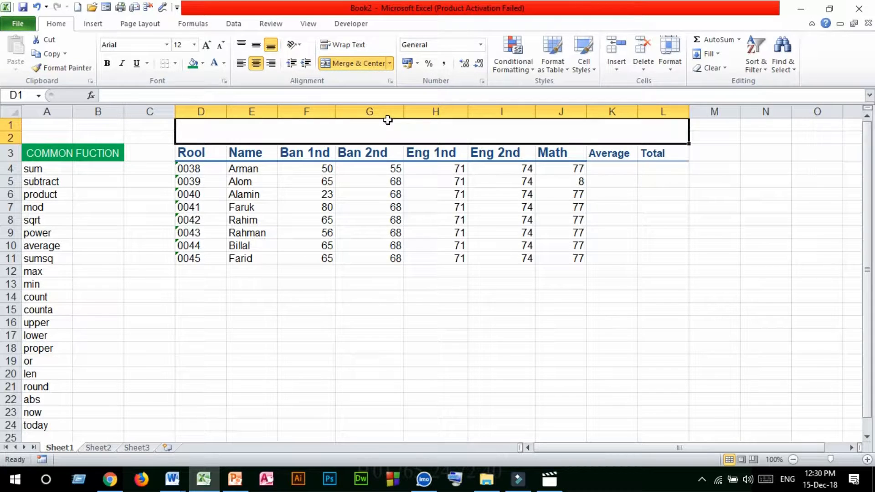
text(S)
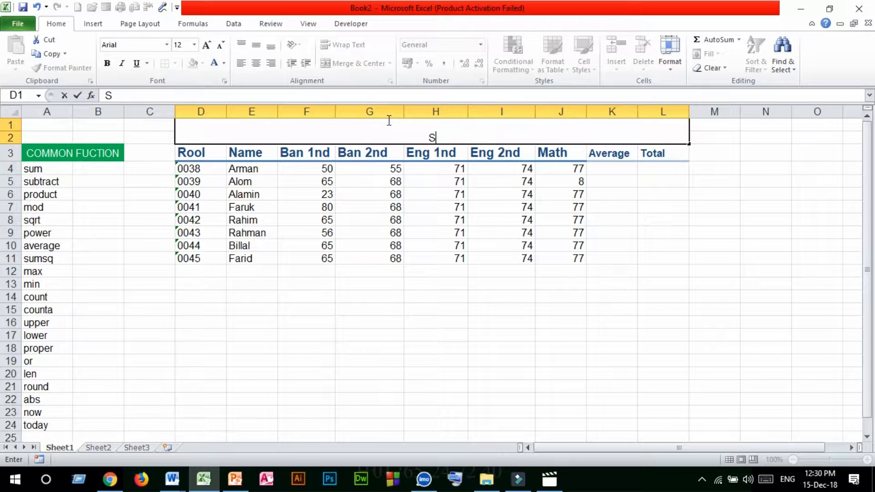
text(UM FUCTION)
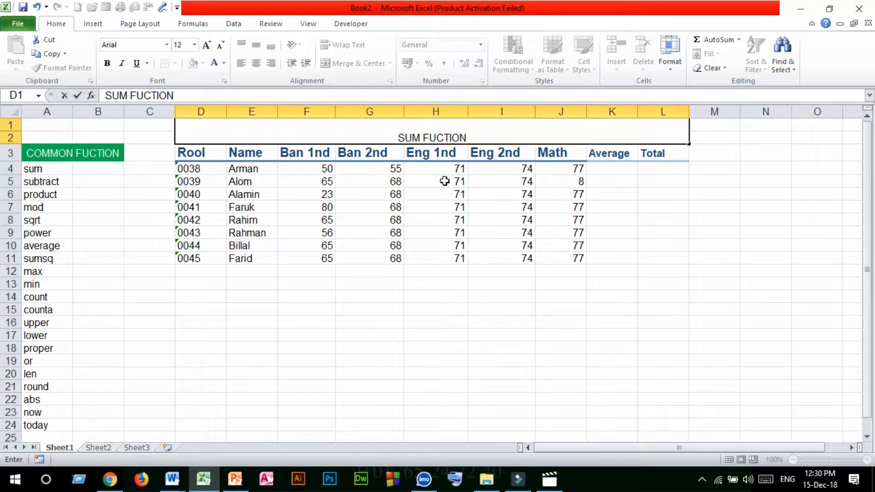
key(ctrl+Return)
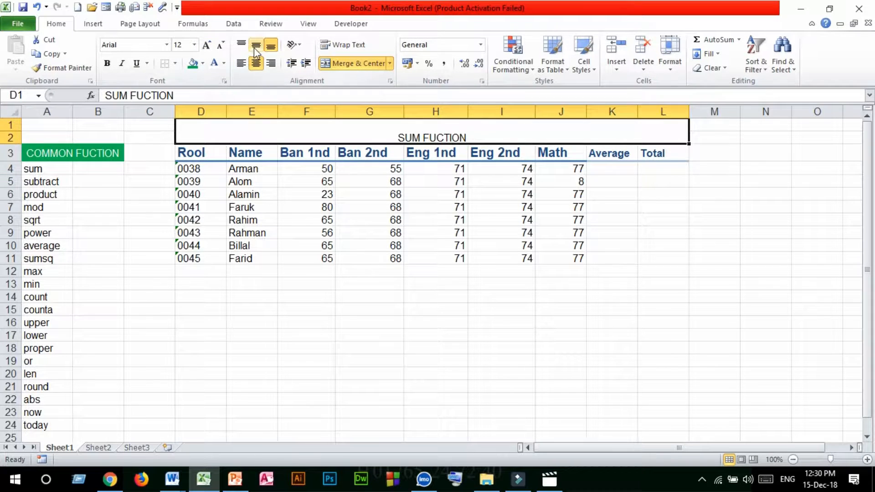
Step: Format the SUM FUCTION title with middle alignment, bold white text and a green fill
click(255, 45)
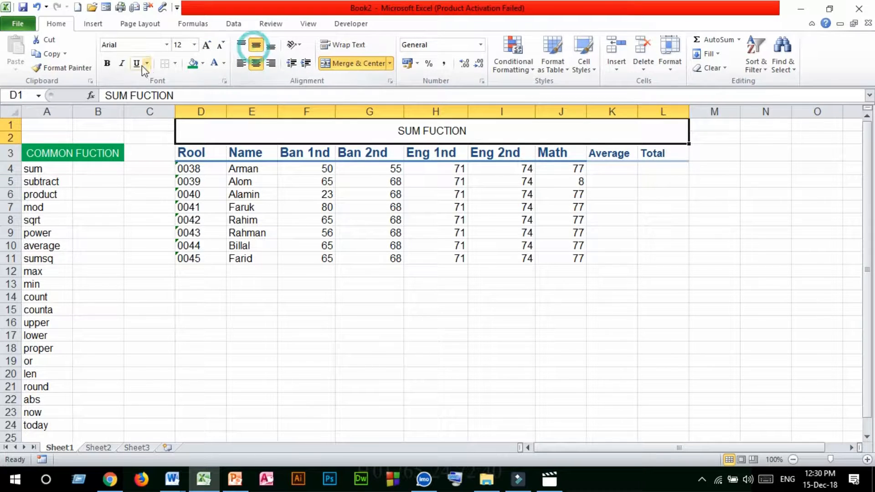
click(107, 63)
click(193, 64)
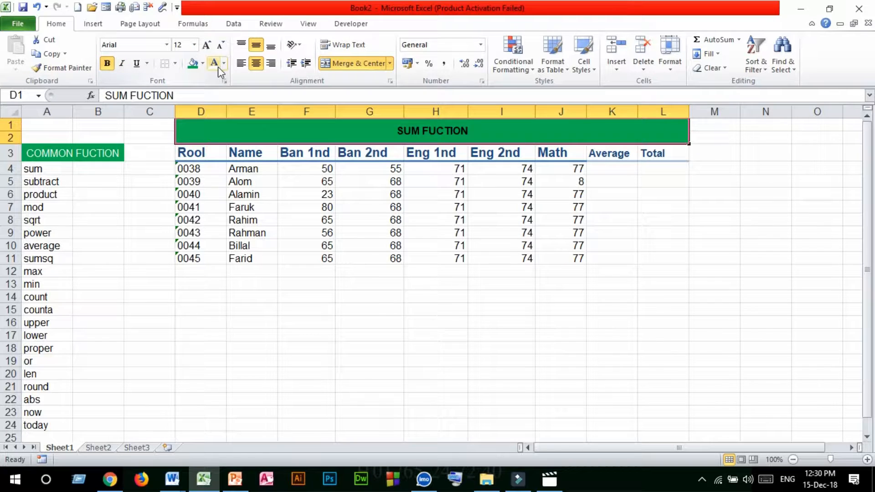
click(223, 64)
click(215, 103)
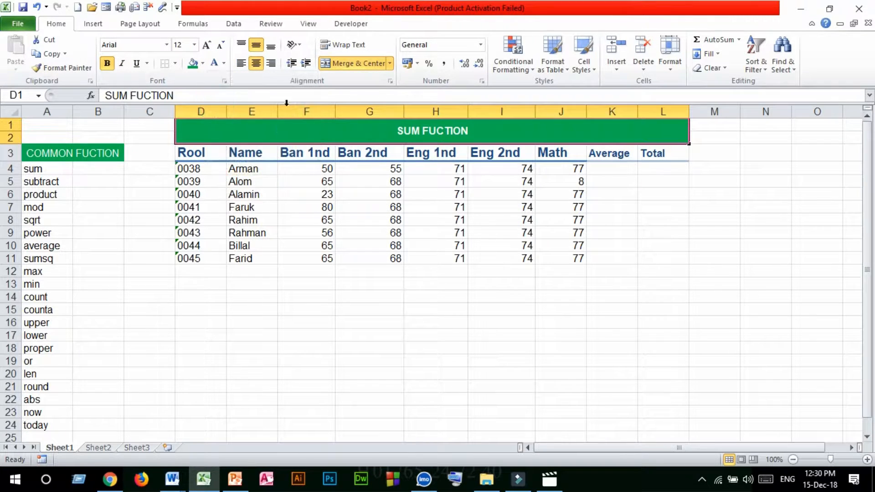
Step: Enlarge the SUM FUCTION title's font to 24 pt and reduce it by one size step
click(206, 45)
click(206, 45)
click(206, 44)
click(206, 44)
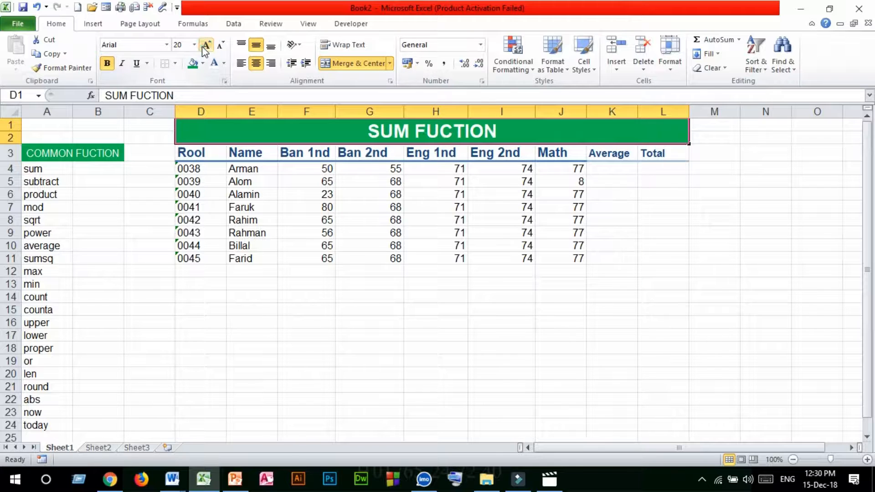
click(206, 44)
click(206, 44)
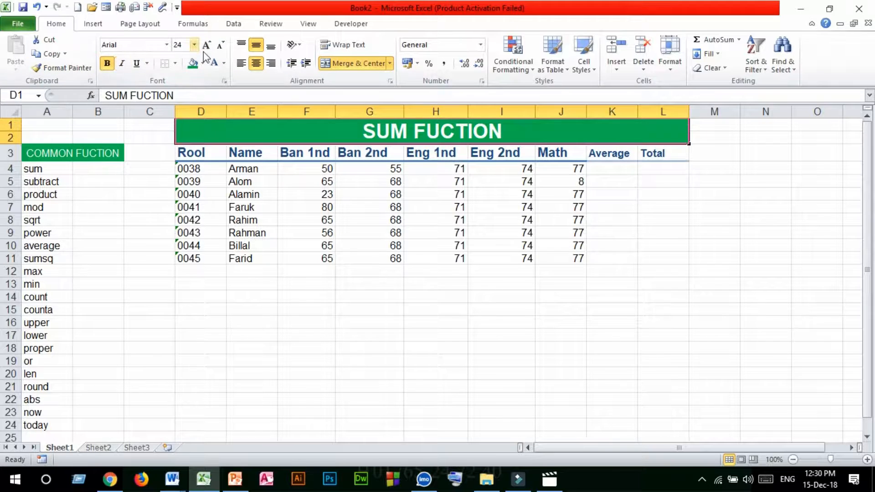
click(220, 45)
click(435, 182)
click(605, 190)
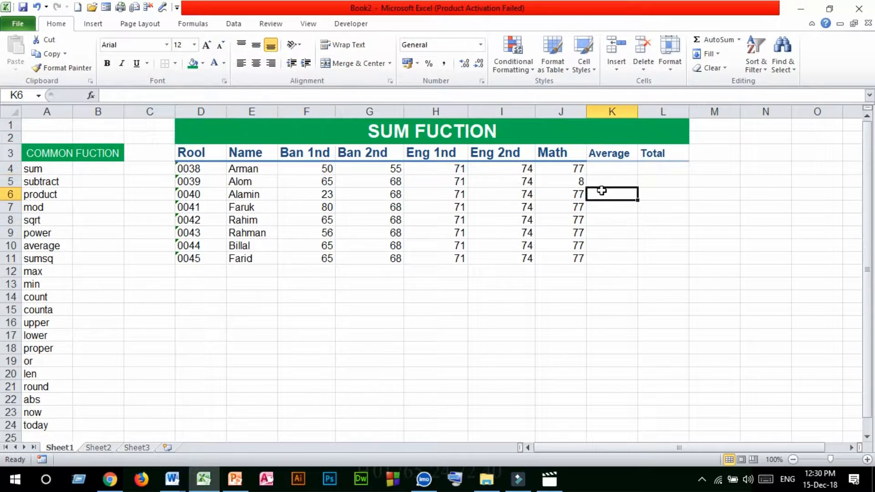
click(616, 174)
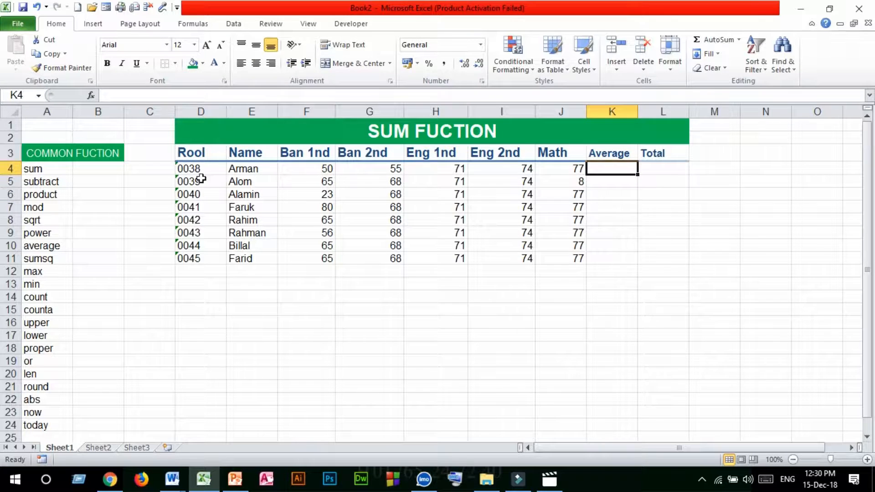
Step: Total the five subject marks of the first student in cell L4 with the formula =F4+G4+H4+I4+J4
click(653, 169)
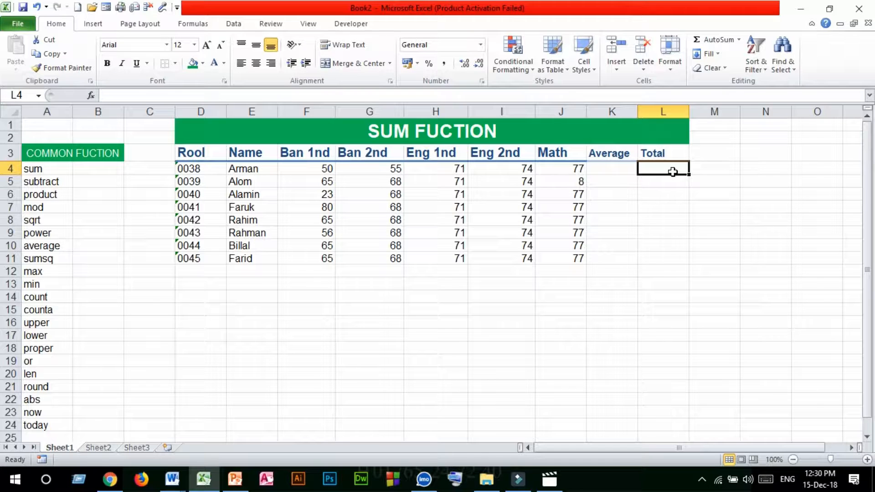
text(=)
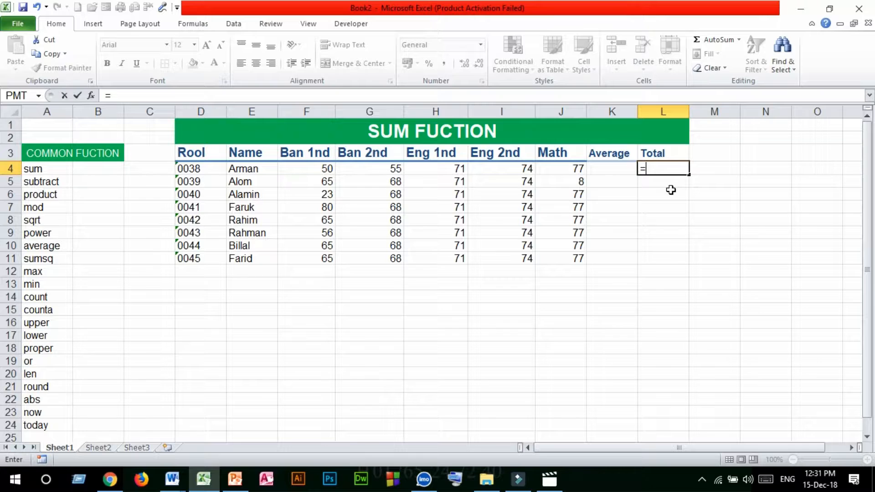
click(314, 169)
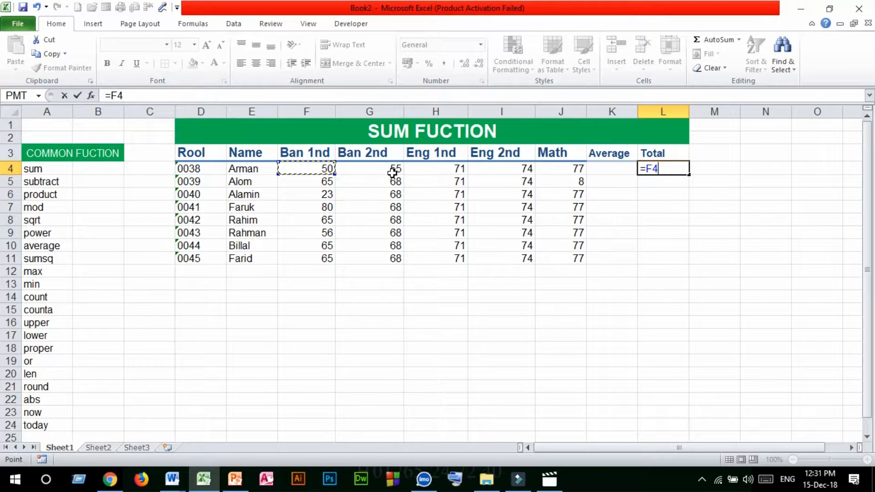
text(+)
click(388, 169)
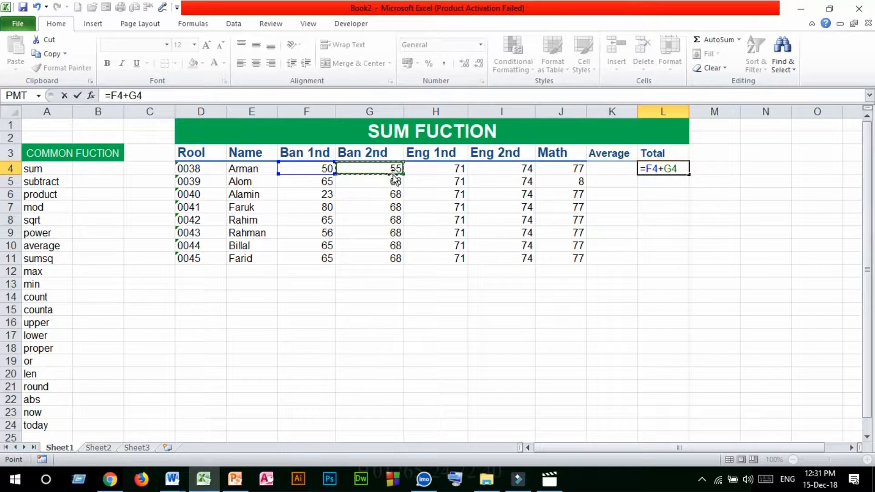
text(+)
click(439, 168)
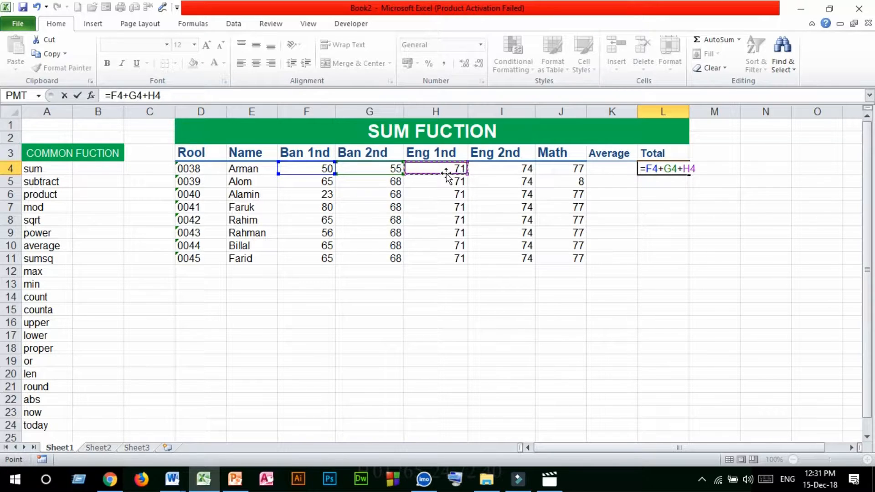
text(+)
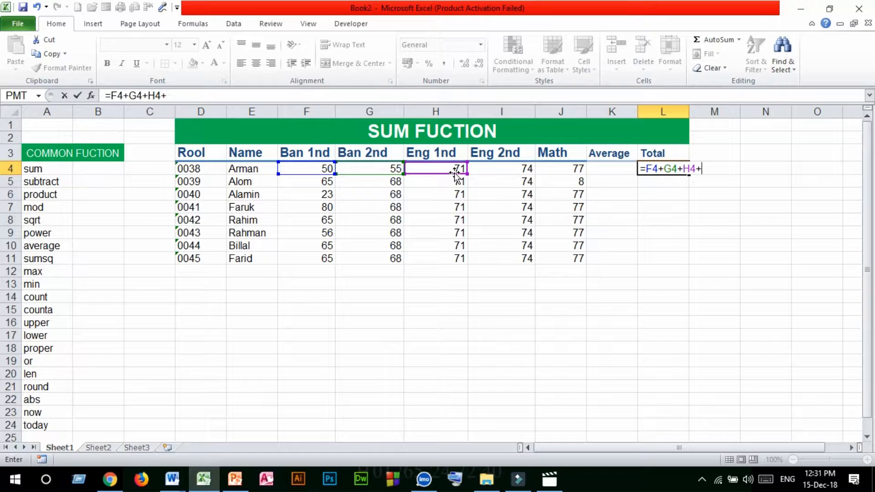
click(520, 169)
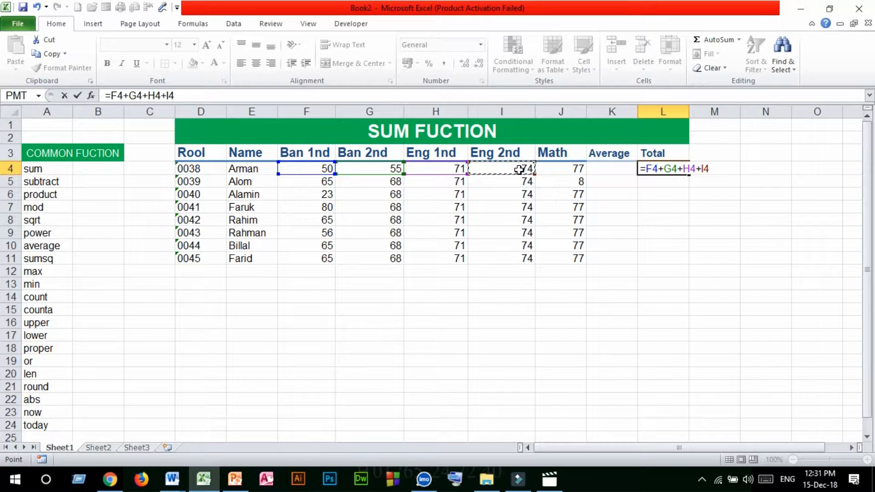
click(562, 169)
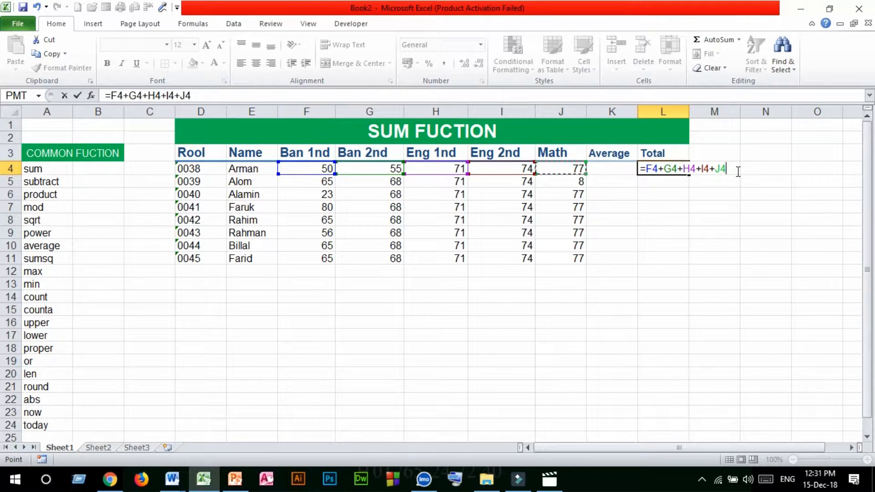
key(Return)
click(654, 170)
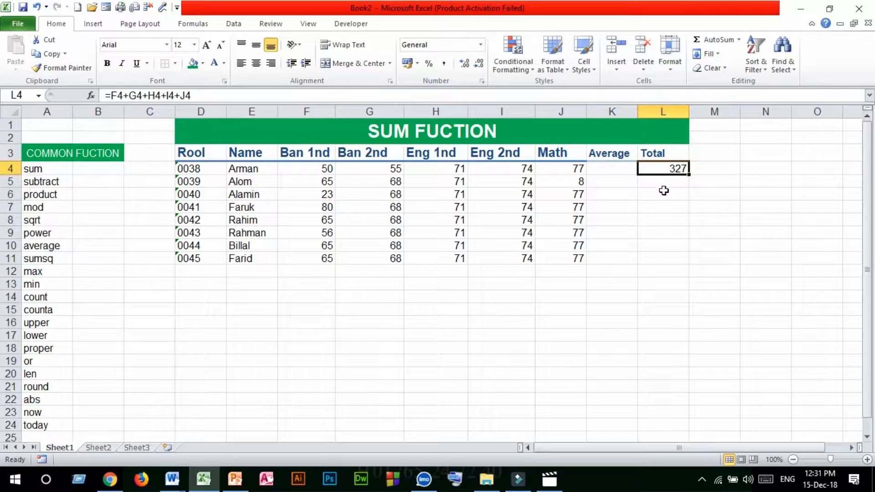
click(664, 183)
click(668, 172)
drag(254, 182, 569, 261)
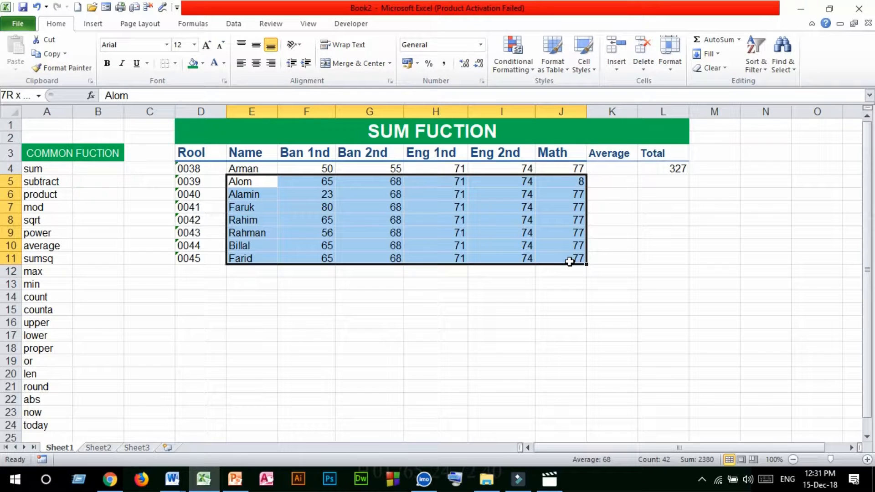
click(345, 181)
click(502, 207)
click(235, 205)
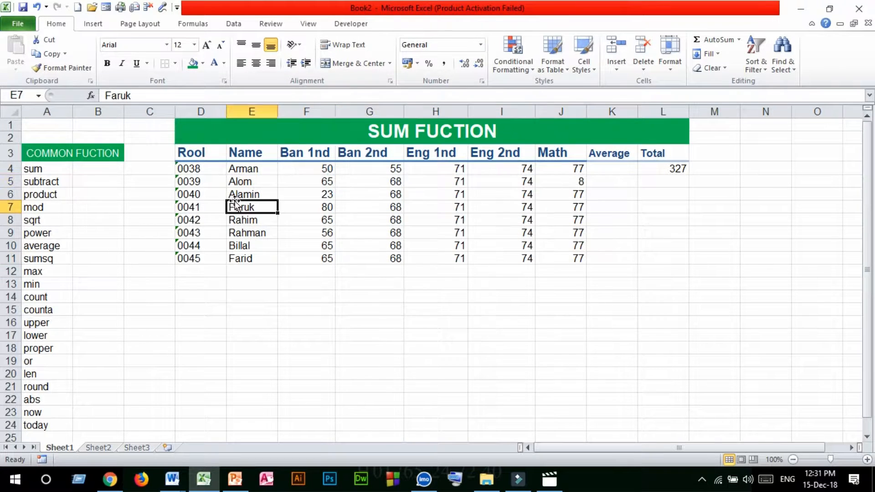
click(370, 181)
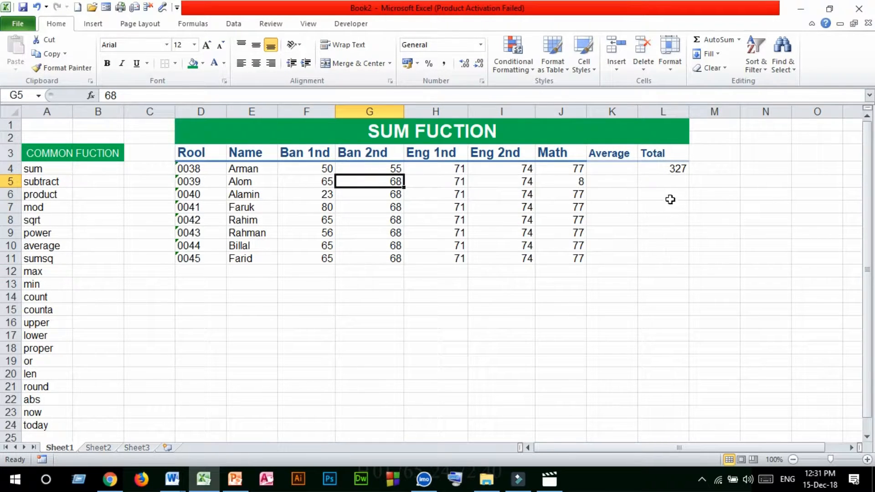
click(668, 182)
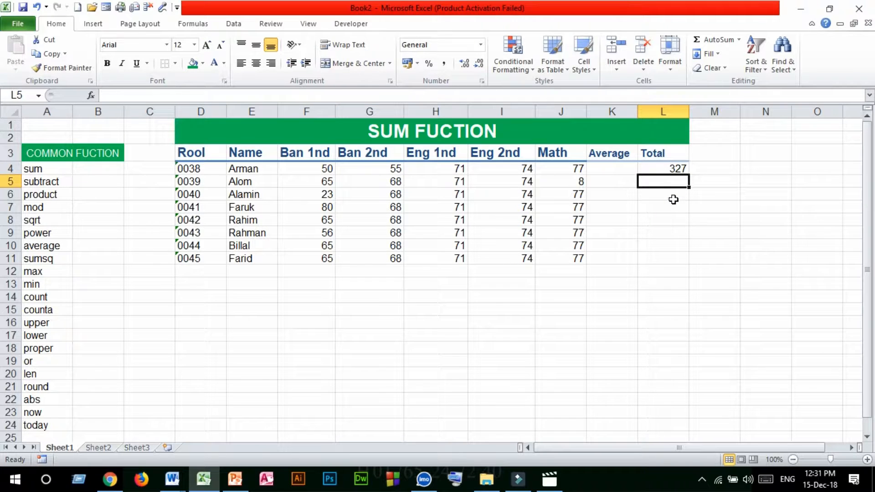
text(=)
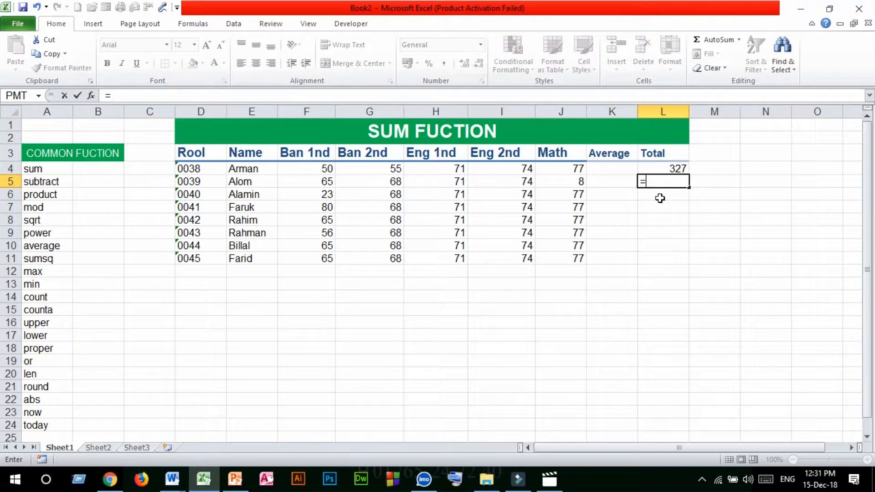
key(BackSpace)
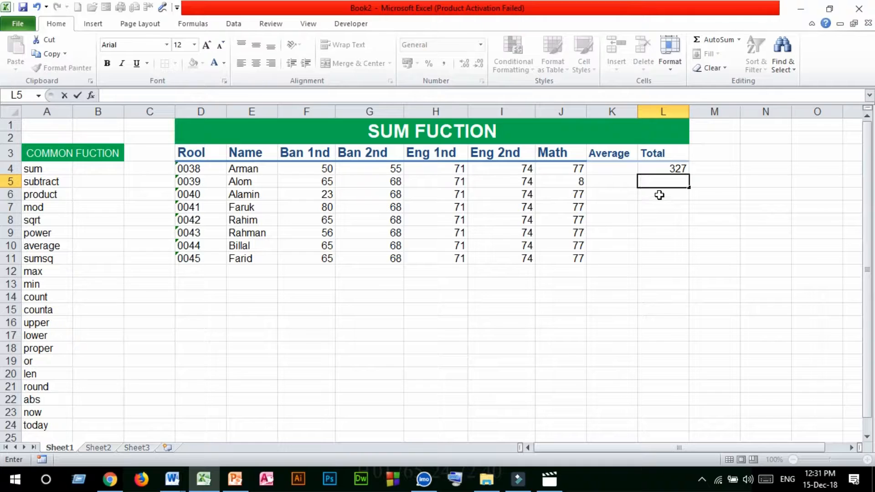
Step: Clear the first student's total in L4 and undo the clearing
click(673, 170)
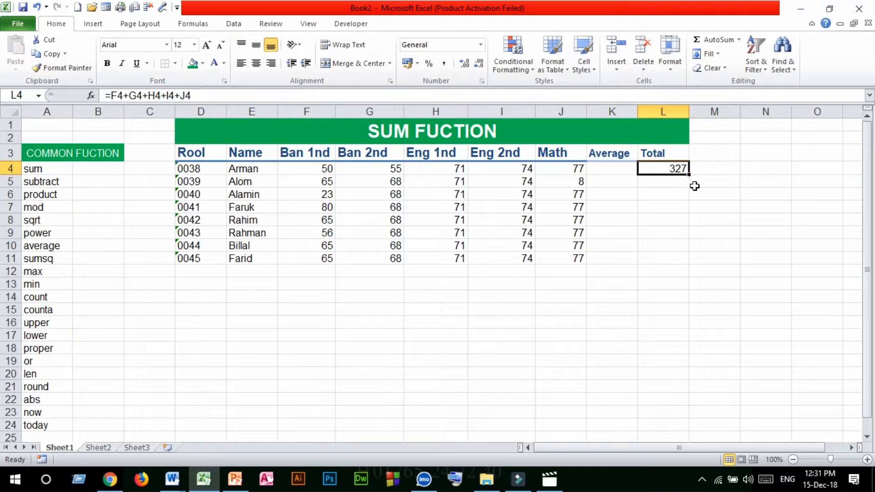
ctrl+scroll(697, 190, up, 5)
key(BackSpace)
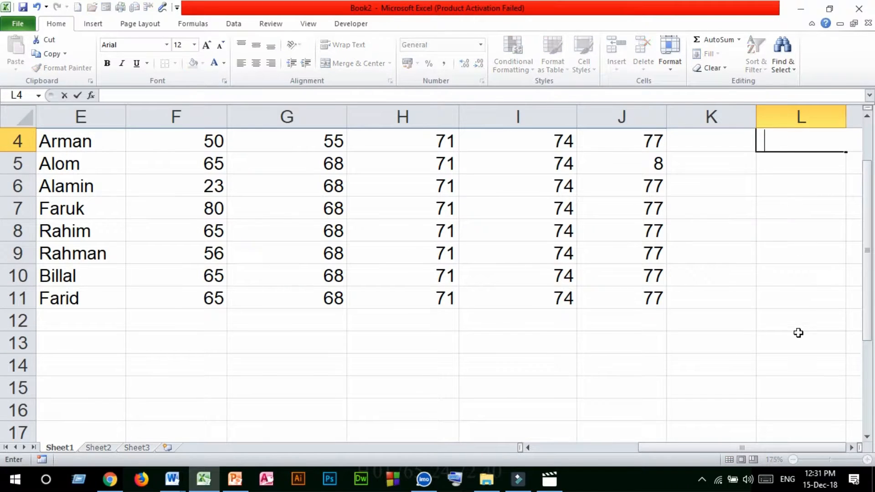
click(853, 448)
click(853, 449)
click(853, 448)
click(527, 202)
scroll(522, 244, up, 1)
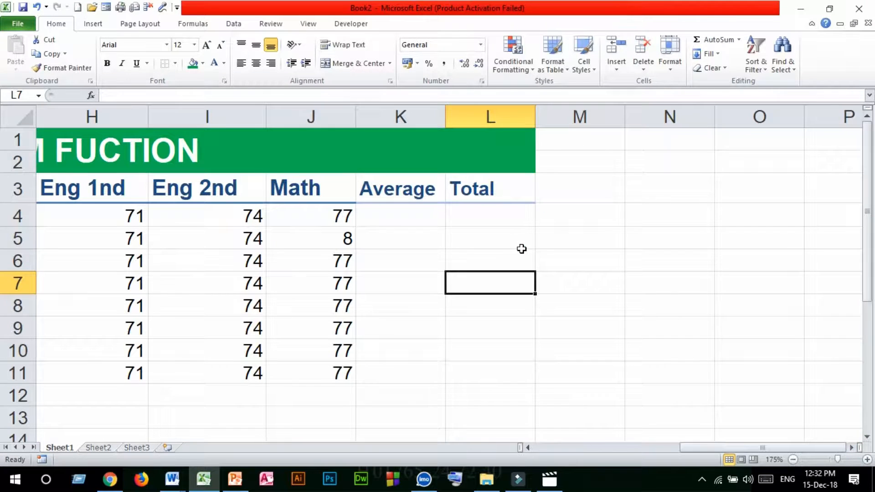
click(473, 215)
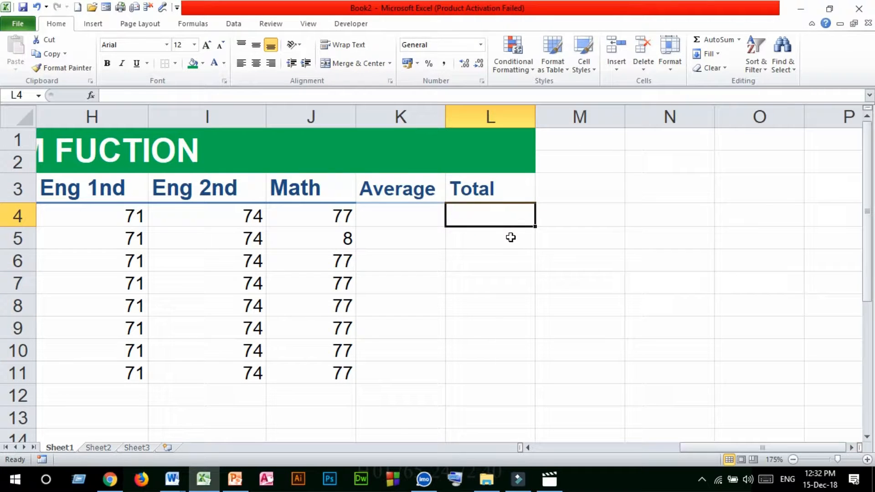
key(ctrl+z)
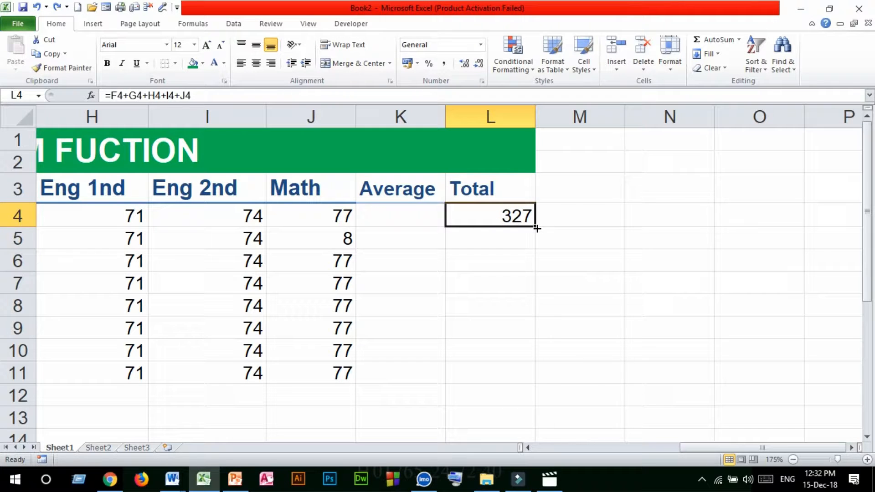
Step: Try filling the addition formula from L4 down to L11 for the remaining students, undoing each fill
drag(536, 228, 535, 385)
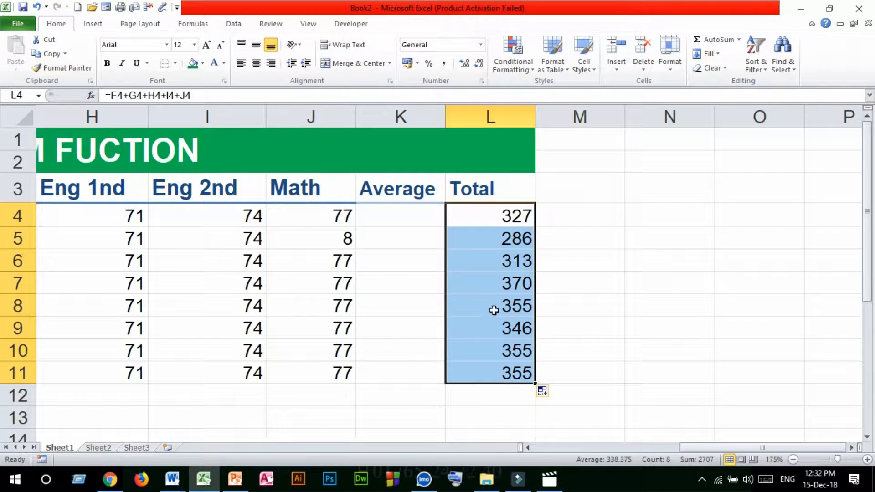
key(ctrl+z)
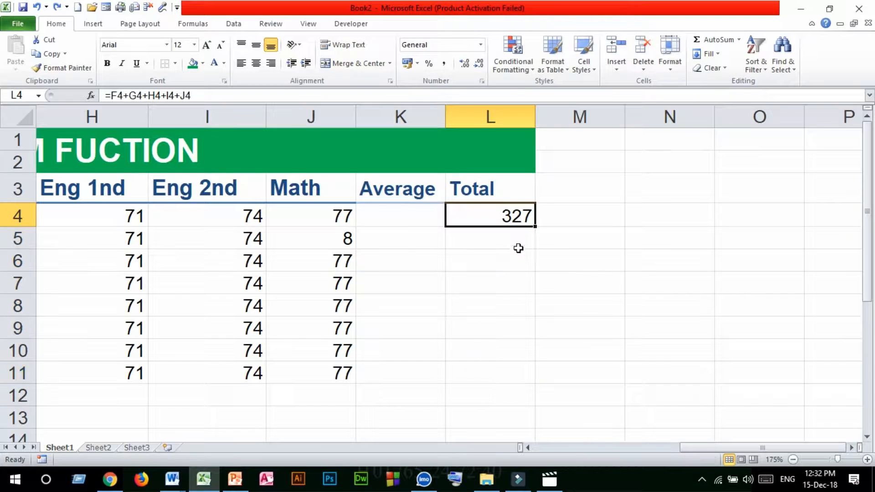
double_click(536, 227)
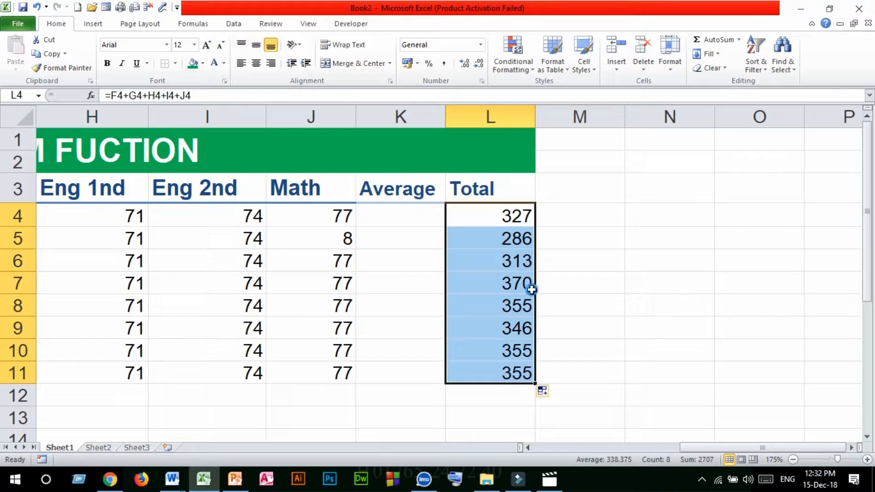
key(ctrl+z)
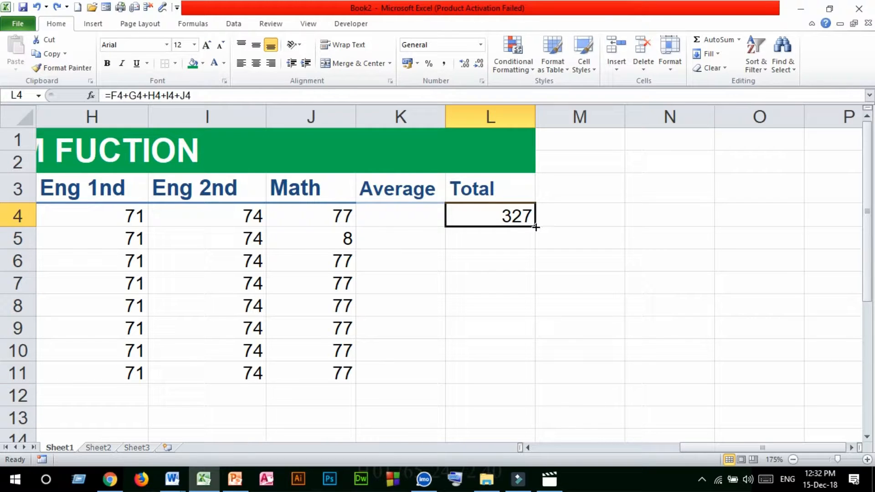
double_click(535, 226)
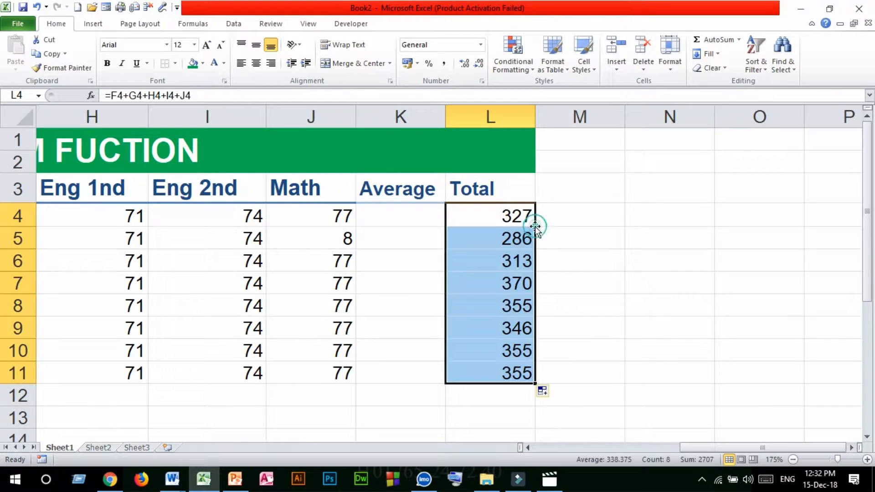
key(ctrl+z)
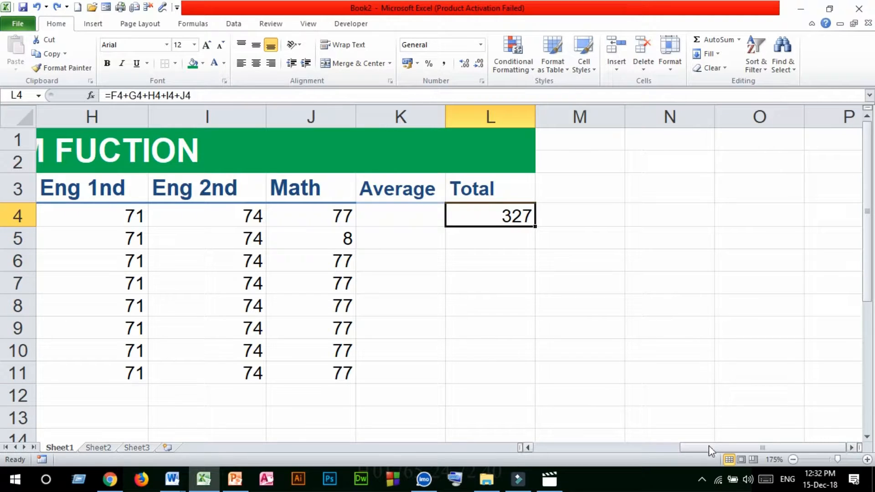
Step: Set the second student's Math mark in J5 to 88
click(319, 238)
text(88)
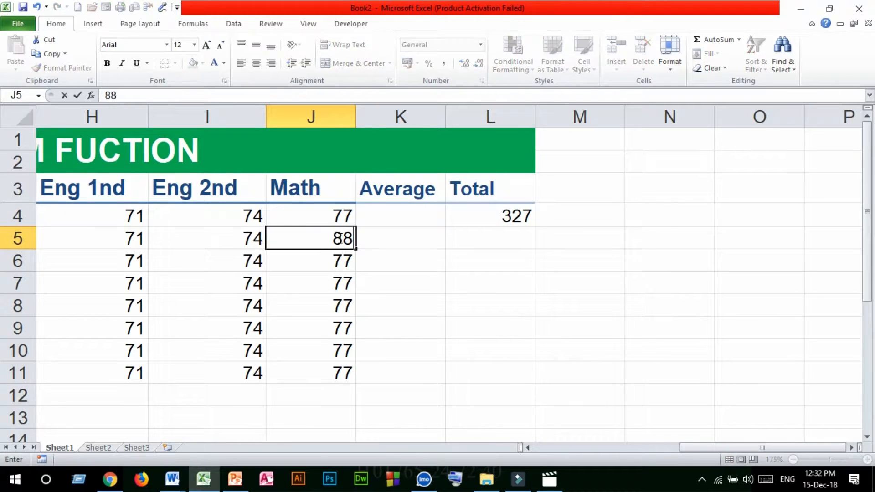
click(479, 245)
Step: Clear the addition formula from the first student's total cell L4, keeping that cell selected
click(523, 216)
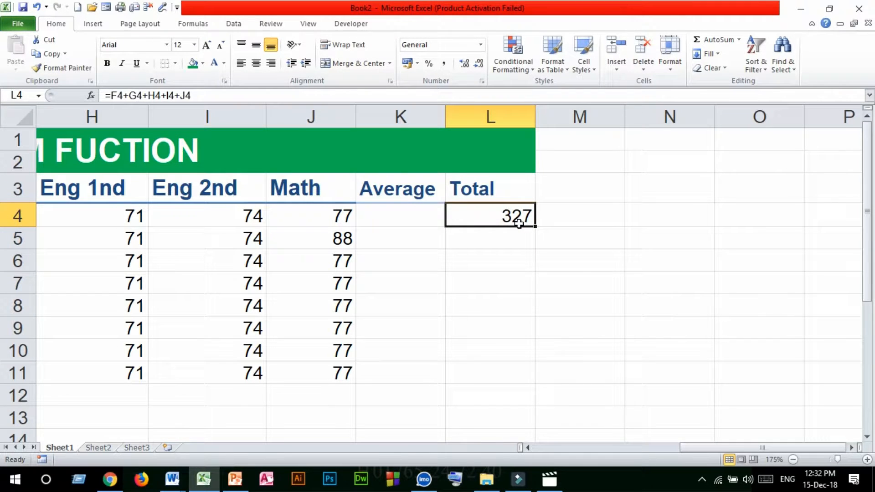
key(Delete)
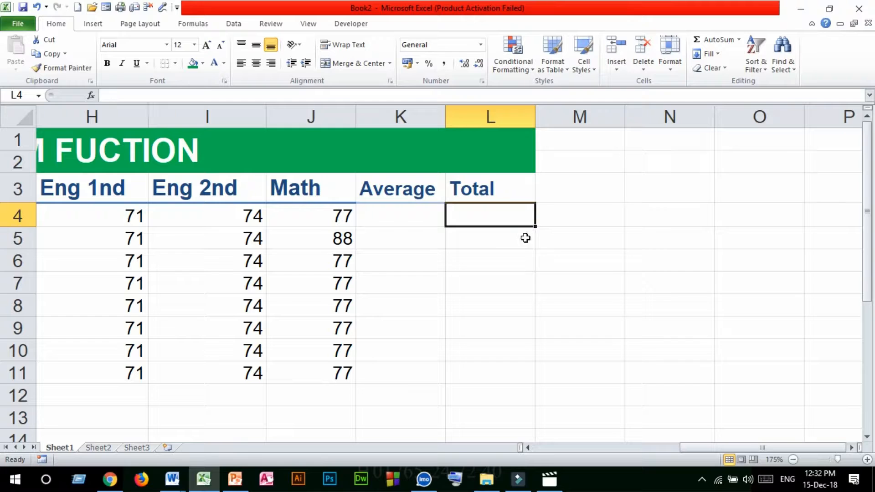
click(510, 233)
click(502, 217)
Step: Enter the formula =SUM(F4,G4,I4,J4) in L4, using the SUM function with individually picked mark cells
text(=)
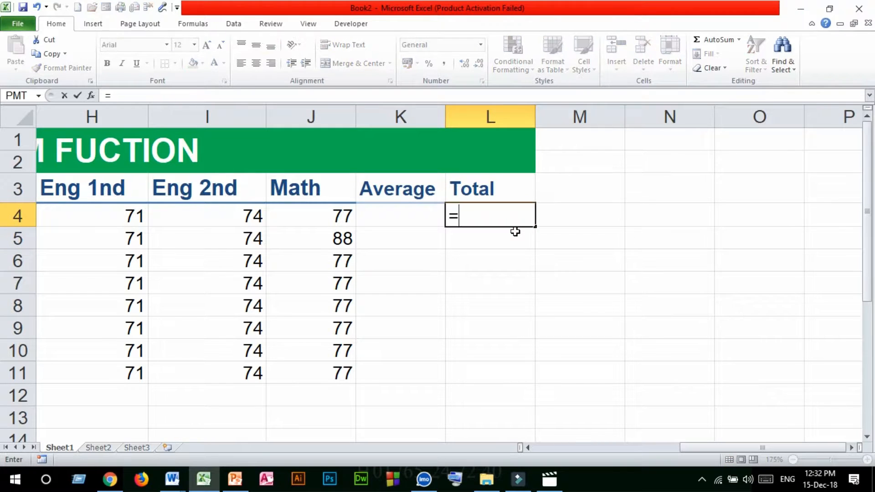
text(SUM)
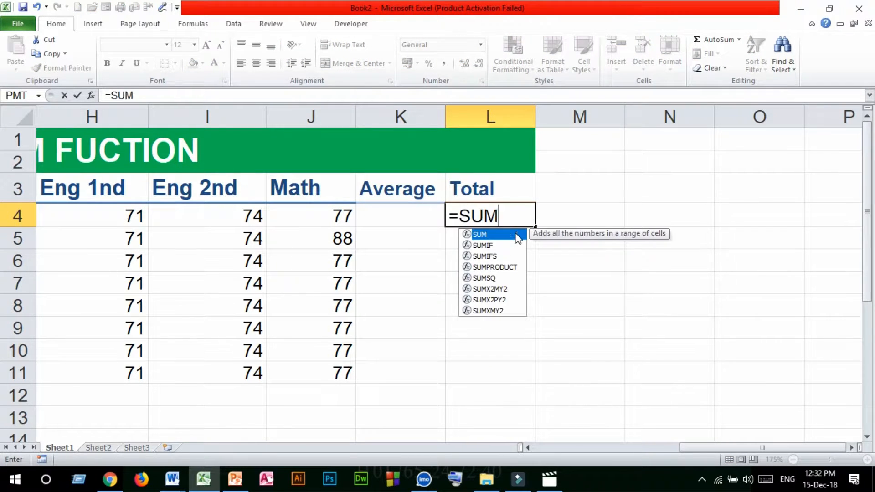
double_click(490, 236)
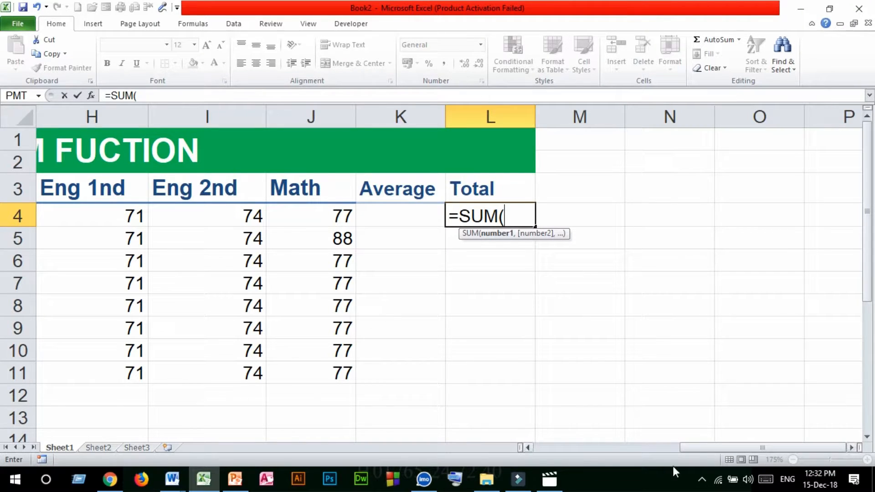
drag(711, 448, 641, 450)
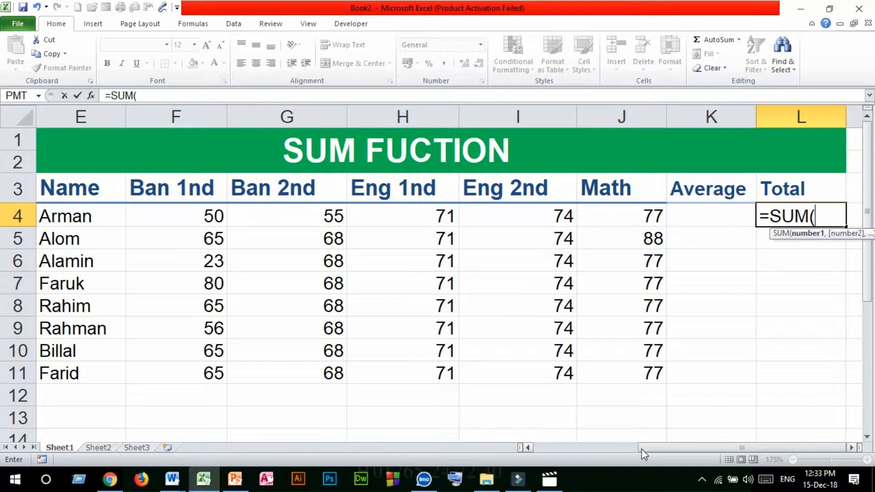
click(191, 215)
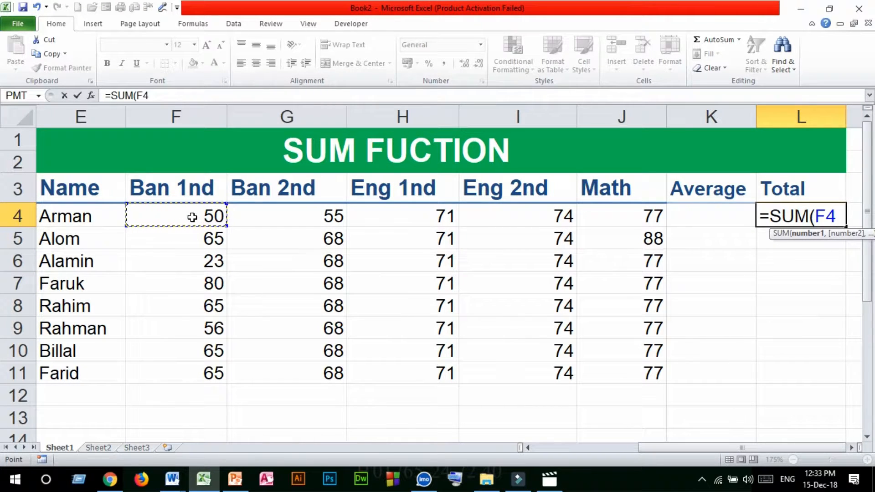
text(,)
click(319, 216)
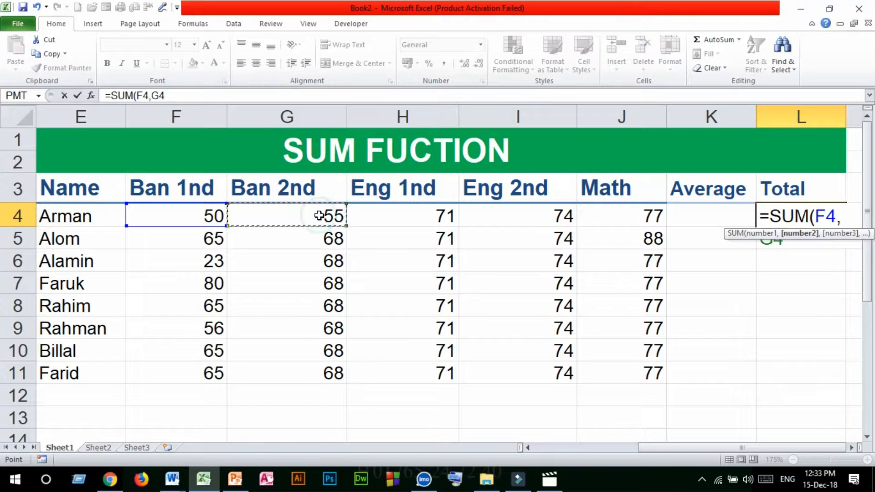
text(,)
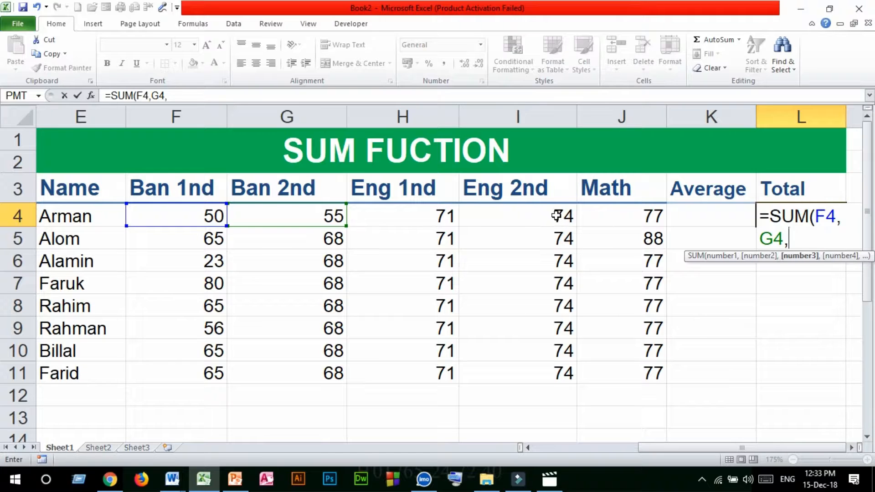
click(559, 219)
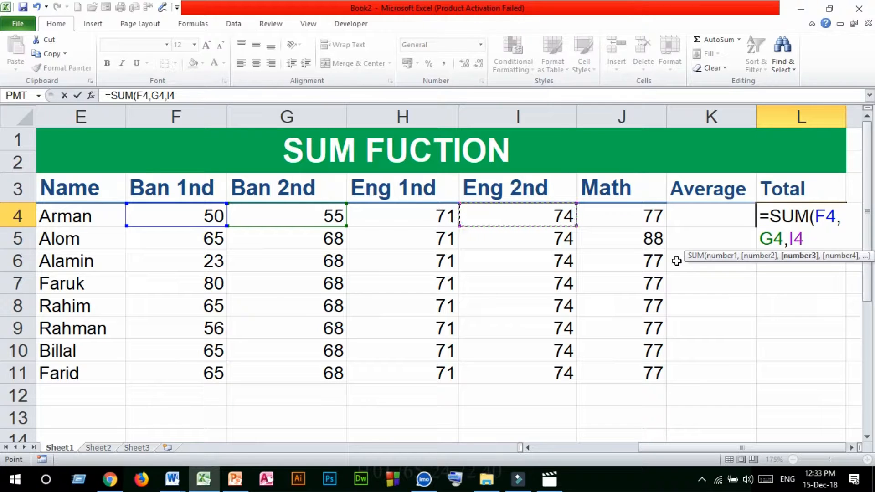
text(,)
click(638, 215)
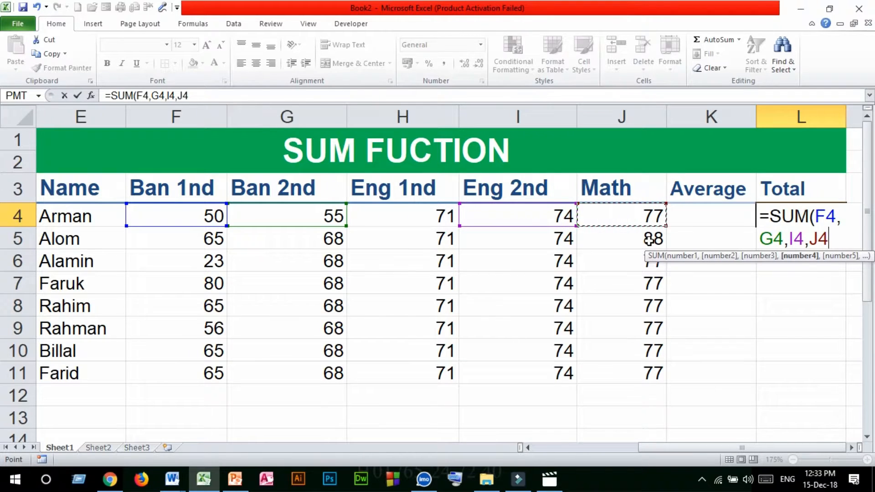
text())
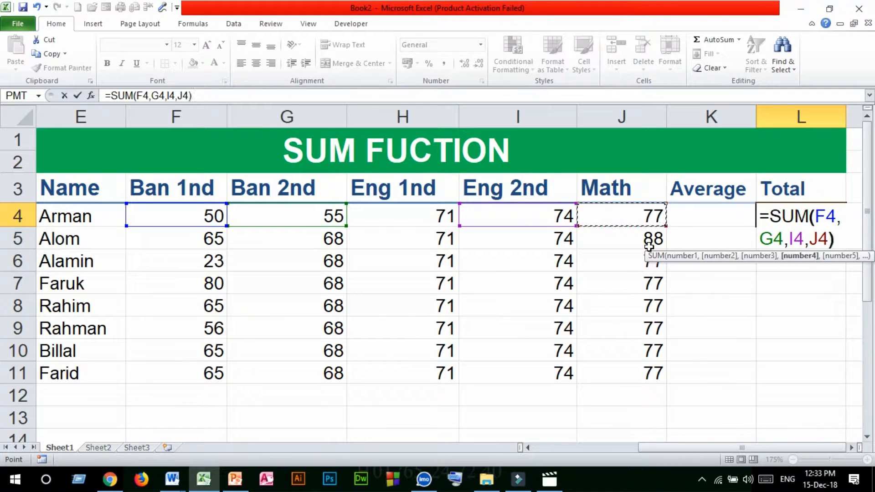
key(Return)
Step: Review the comma-separated SUM formula in L4 and clear it from the cell
click(807, 216)
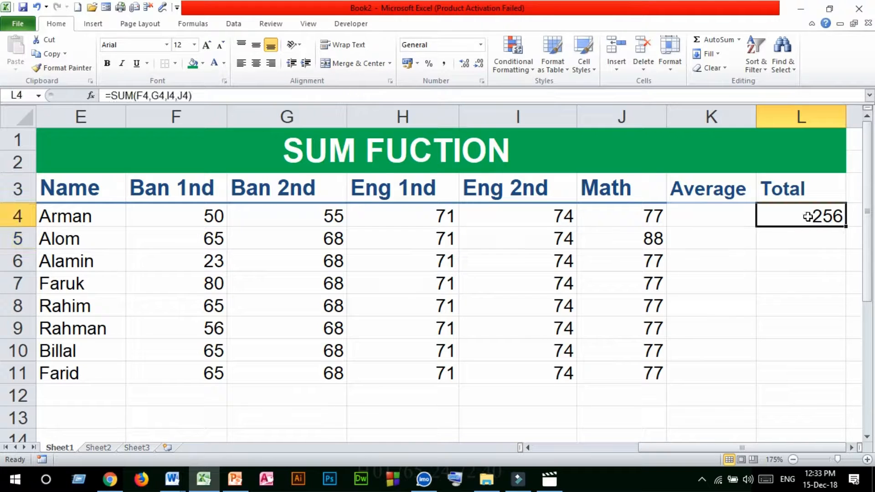
double_click(807, 215)
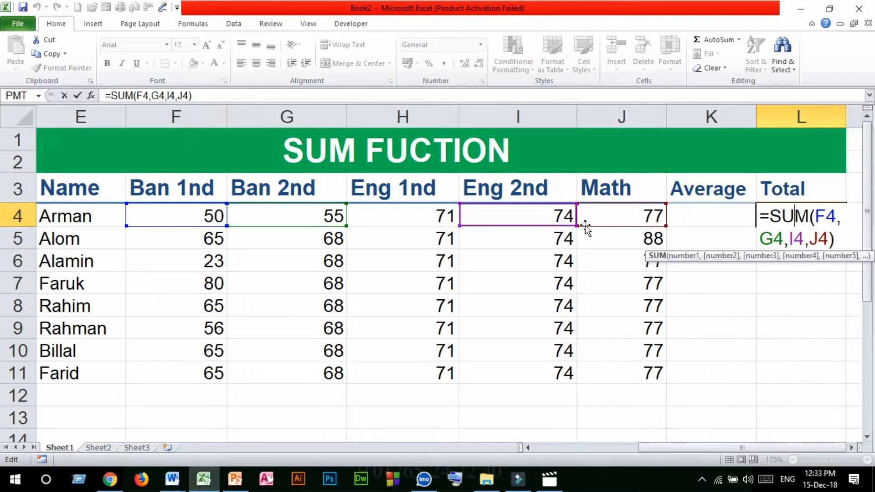
drag(840, 240, 740, 217)
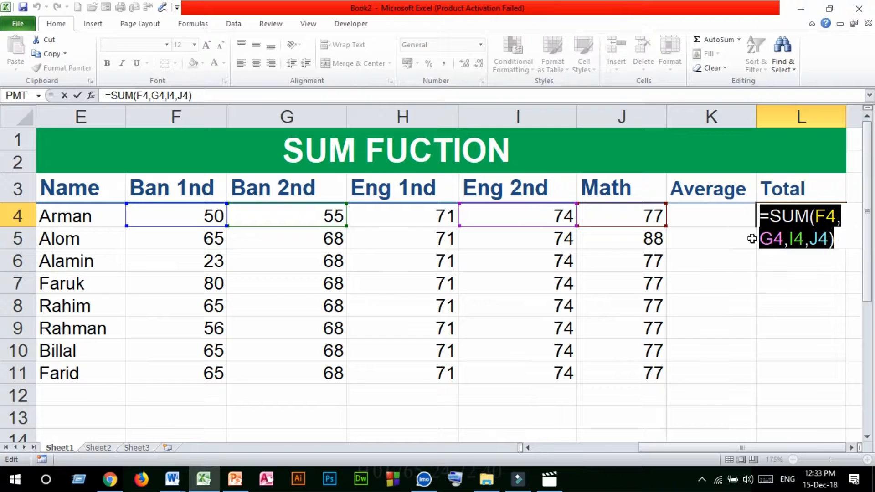
key(Return)
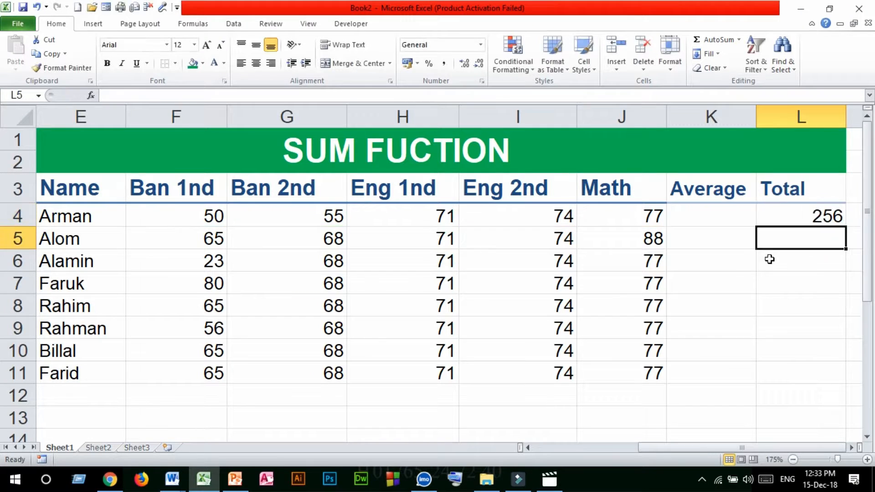
click(793, 221)
key(Delete)
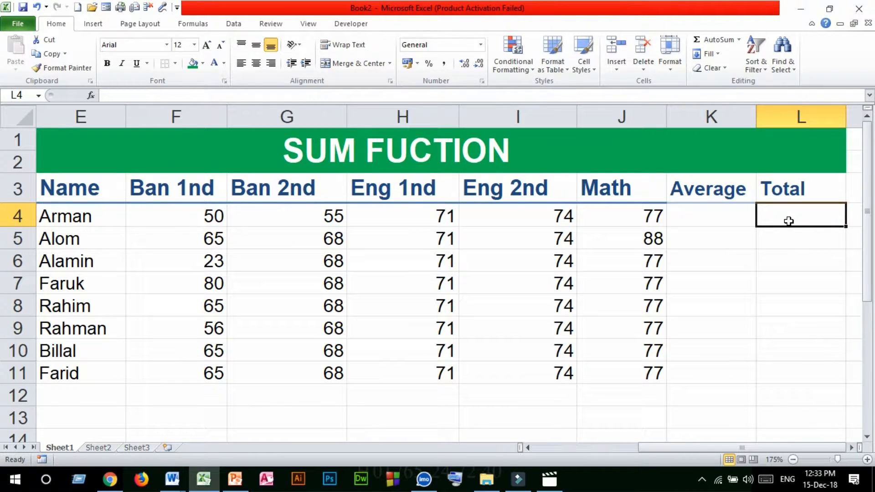
Step: Total the first student's marks in L4 with the range formula =SUM(F4:J4) and reselect the cell
text(=)
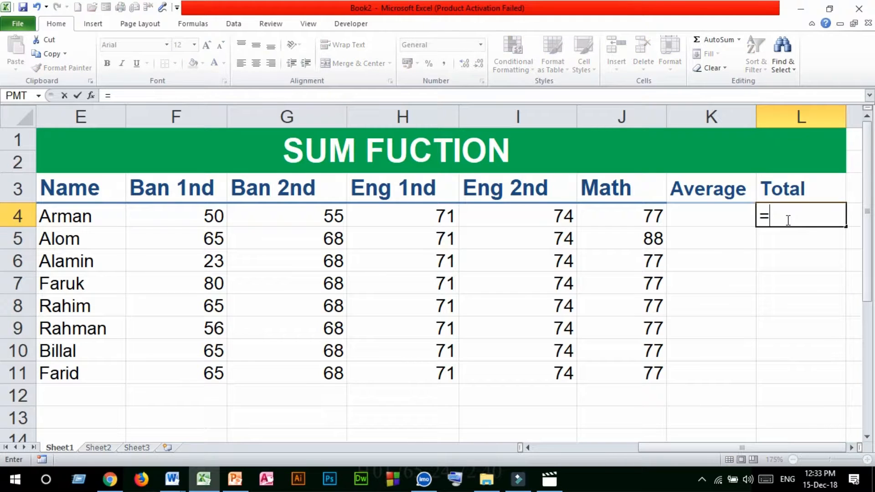
text(SUM)
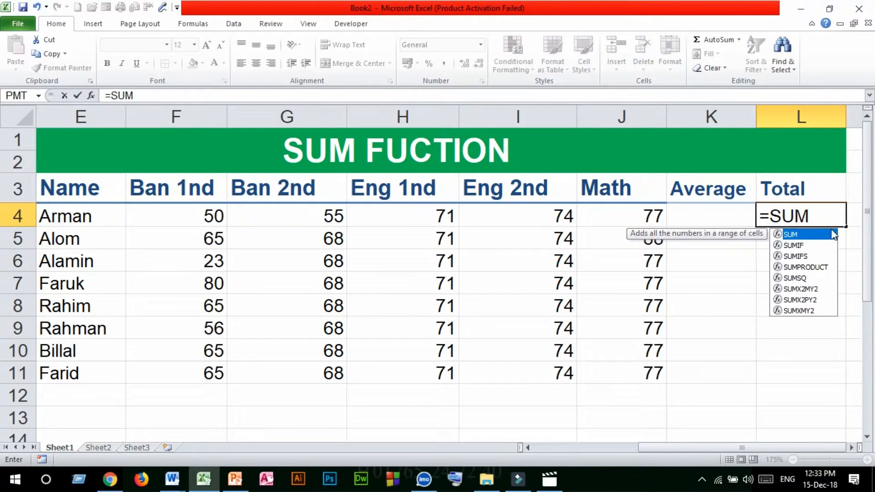
double_click(810, 236)
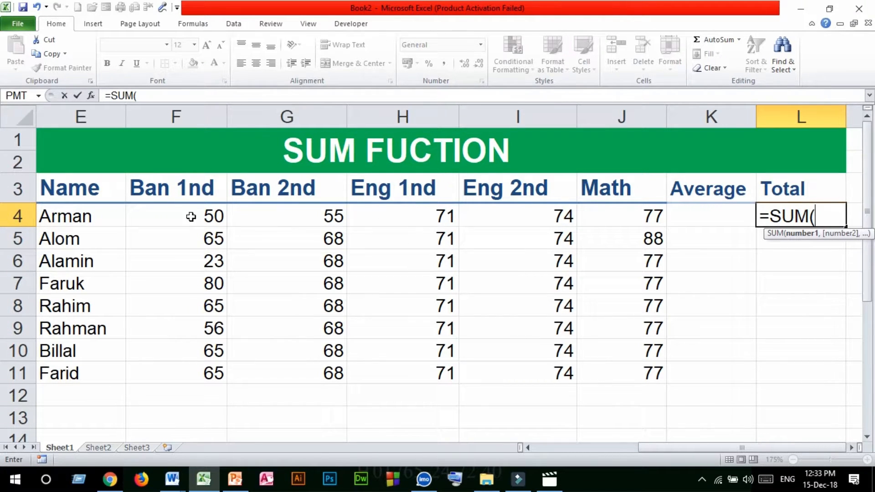
drag(191, 217, 656, 215)
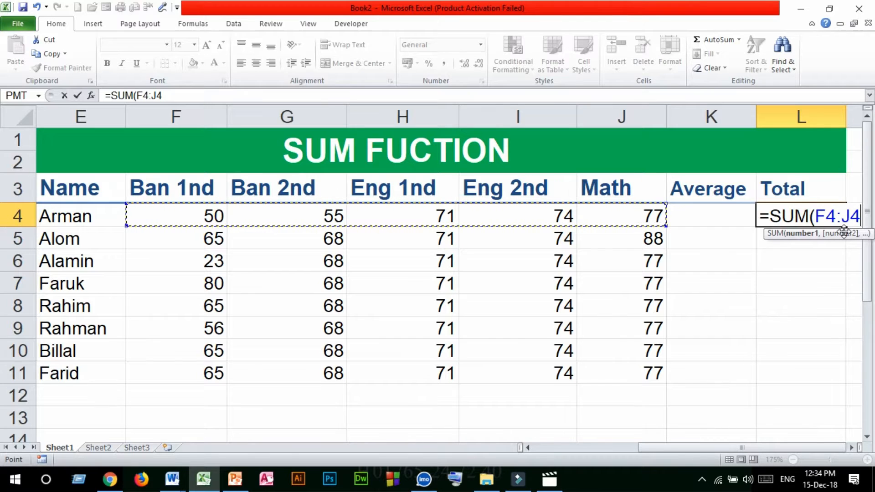
text())
key(Return)
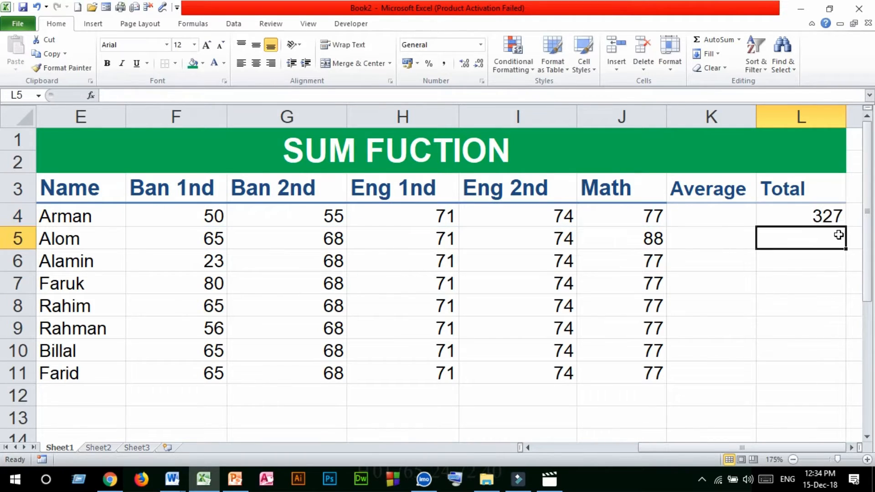
click(807, 216)
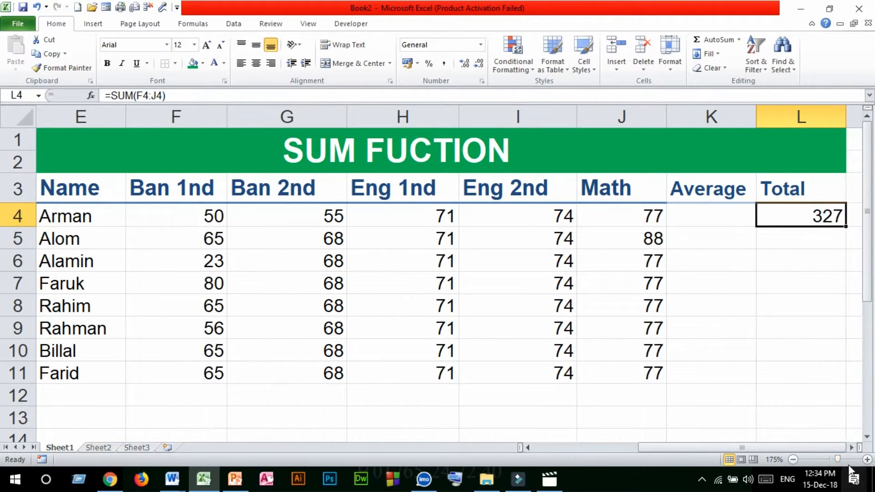
Step: Clear the range-based SUM formula from the first student's total cell L4, keeping that cell selected
click(829, 458)
click(644, 164)
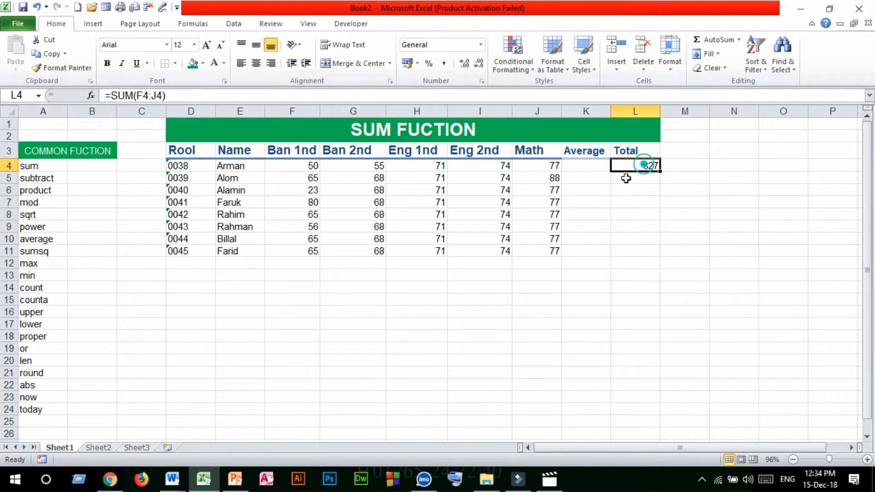
click(629, 177)
click(641, 165)
key(Delete)
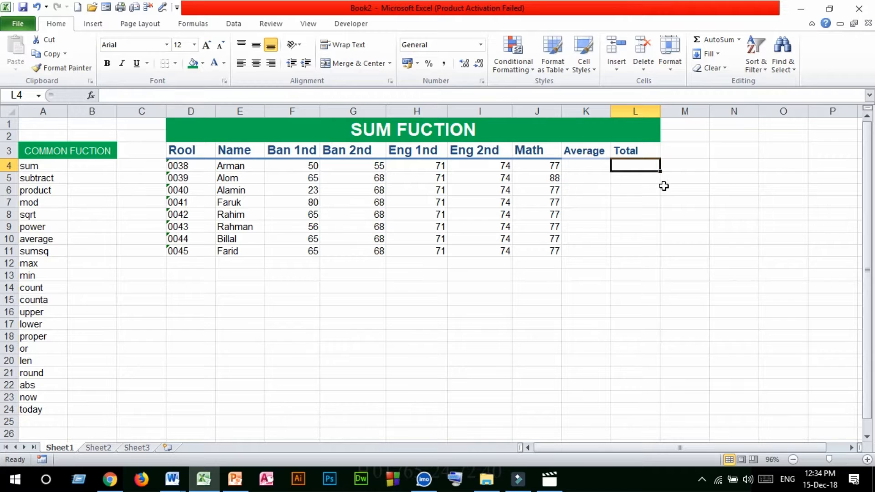
click(628, 186)
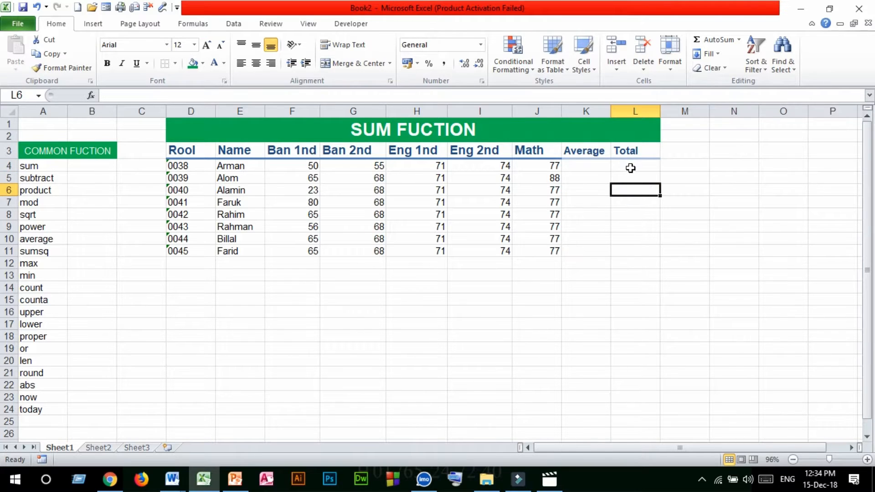
click(635, 170)
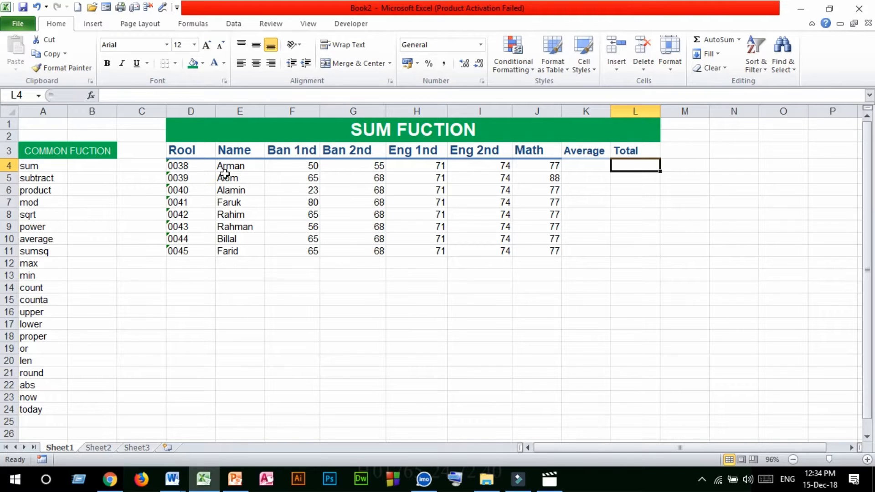
Step: Total the first student's marks F4:J4 with AutoSum's Sum function, starting from the selected mark cells
drag(312, 167, 540, 167)
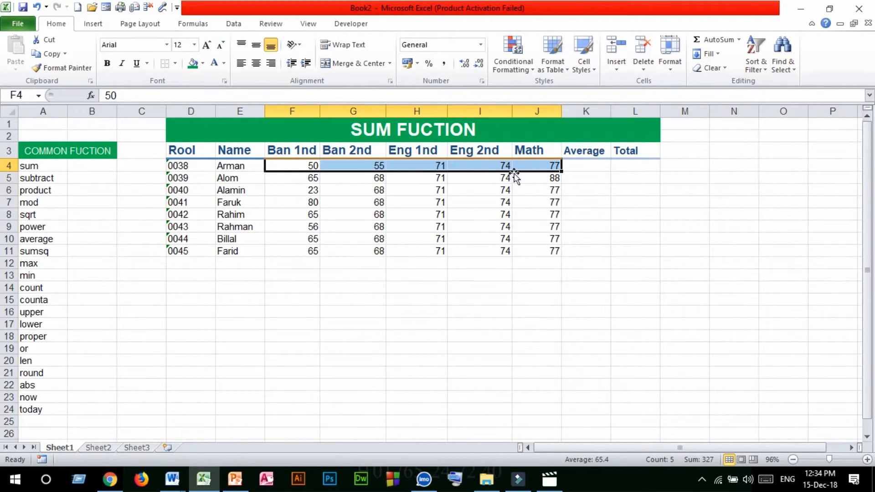
click(739, 41)
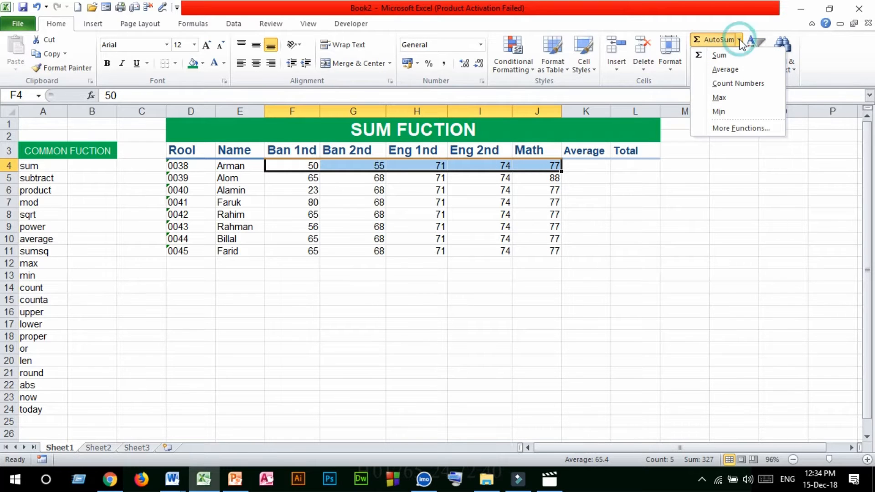
click(719, 56)
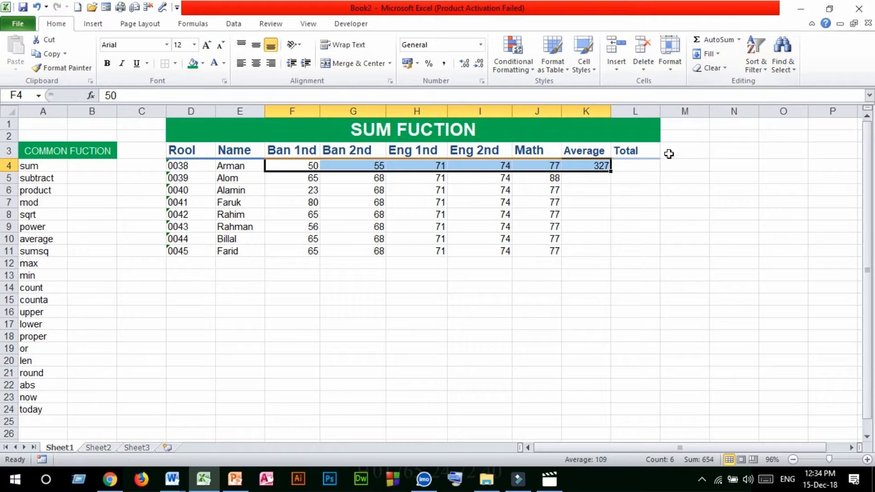
Step: Clear the AutoSum formula from the first student's Average cell K4
click(579, 167)
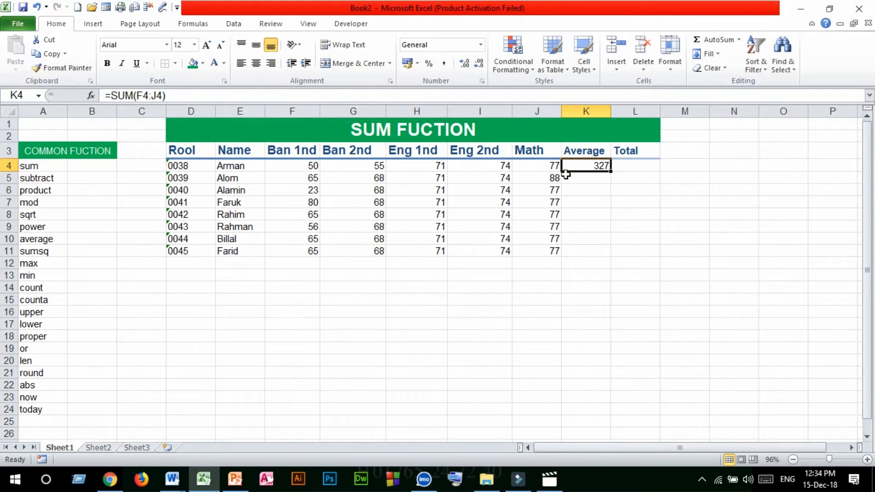
key(Delete)
click(591, 178)
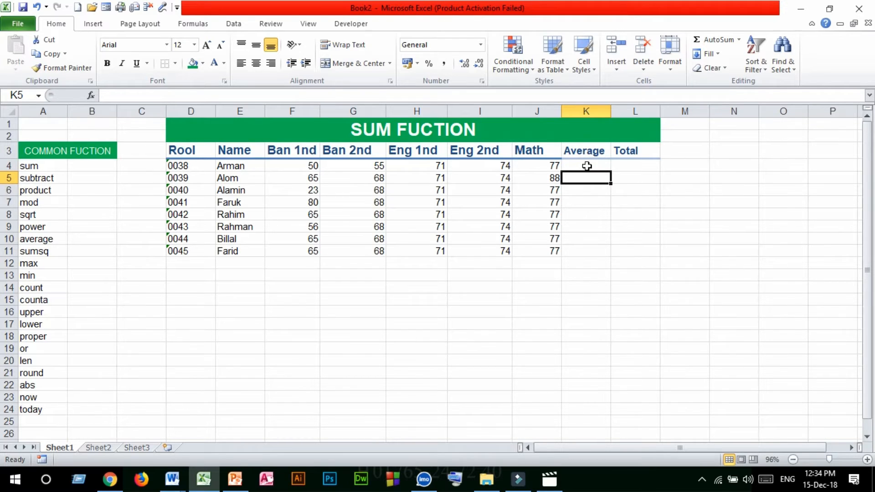
Step: Insert an AutoSum formula in the first student's total cell L4, accepting the suggested range F4:K4
click(633, 168)
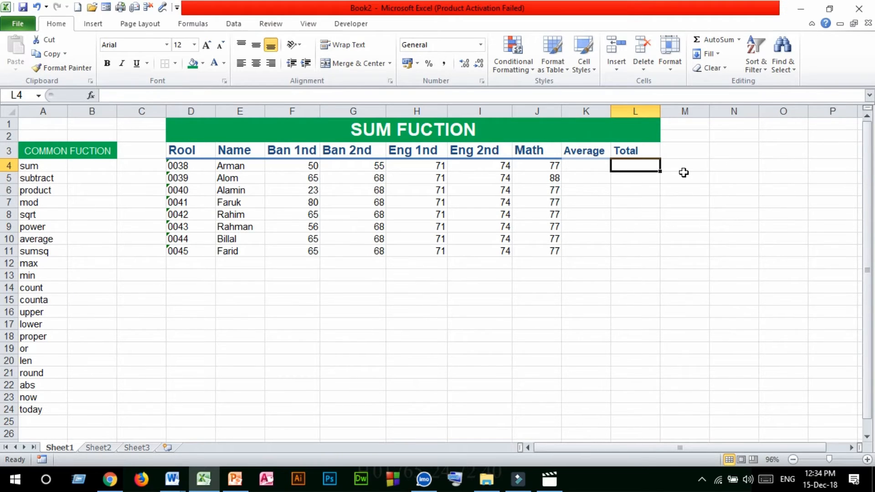
key(alt+equal)
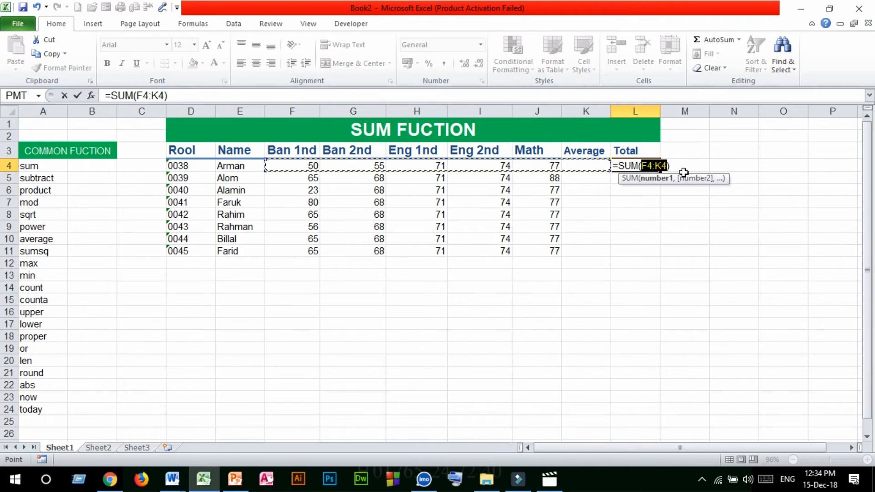
key(Return)
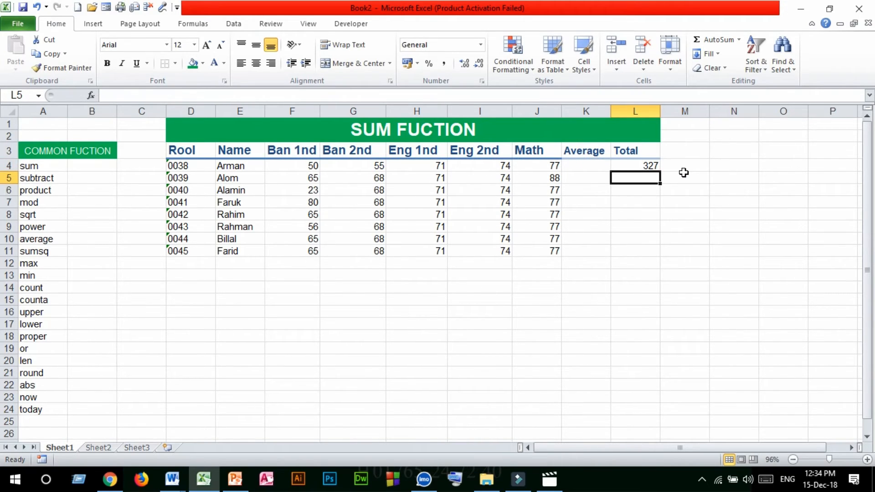